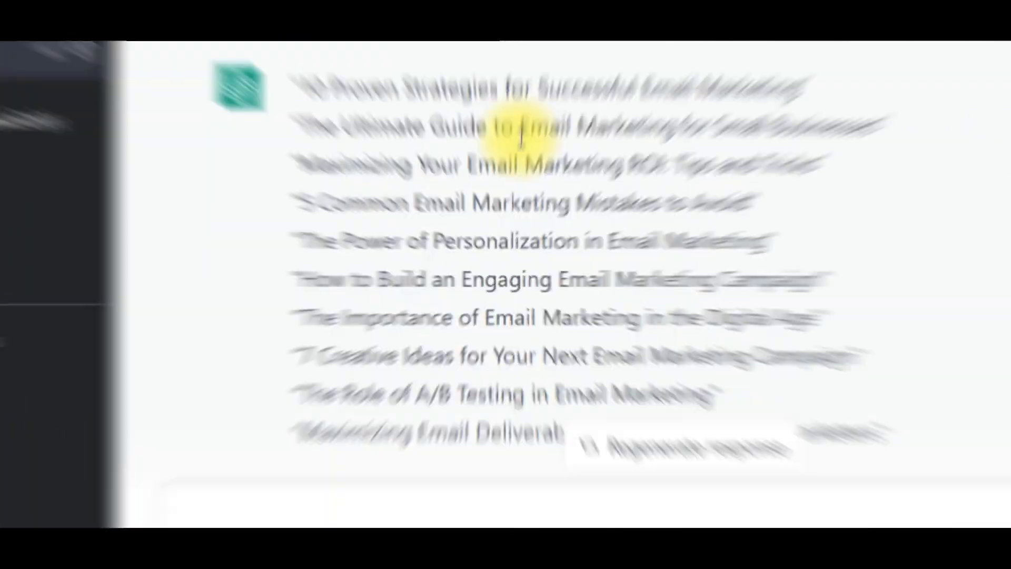
- Copy the generated email marketing mistakes outline from ChatGPT into a new Google Docs document and review the pasted text
scroll(406, 300, "down", 10)
scroll(402, 158, "up", 3)
scroll(416, 160, "up", 1)
left_click_drag(384, 126, 482, 275)
scroll(451, 278, "down", 14)
scroll(482, 294, "down", 10)
right_click(512, 265)
left_click(551, 275)
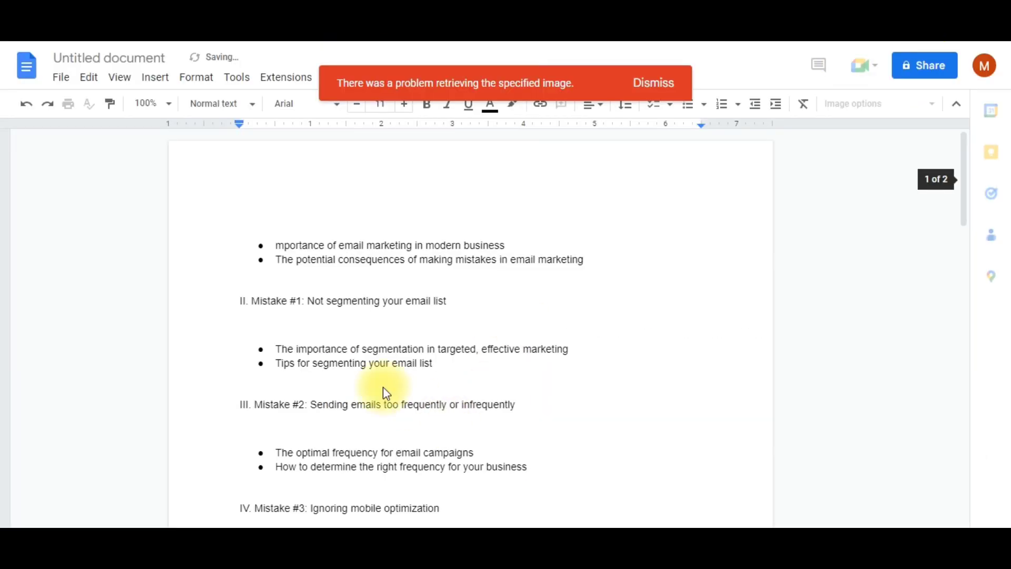
scroll(379, 388, "down", 3)
scroll(373, 389, "down", 4)
scroll(425, 290, "up", 5)
scroll(427, 304, "up", 3)
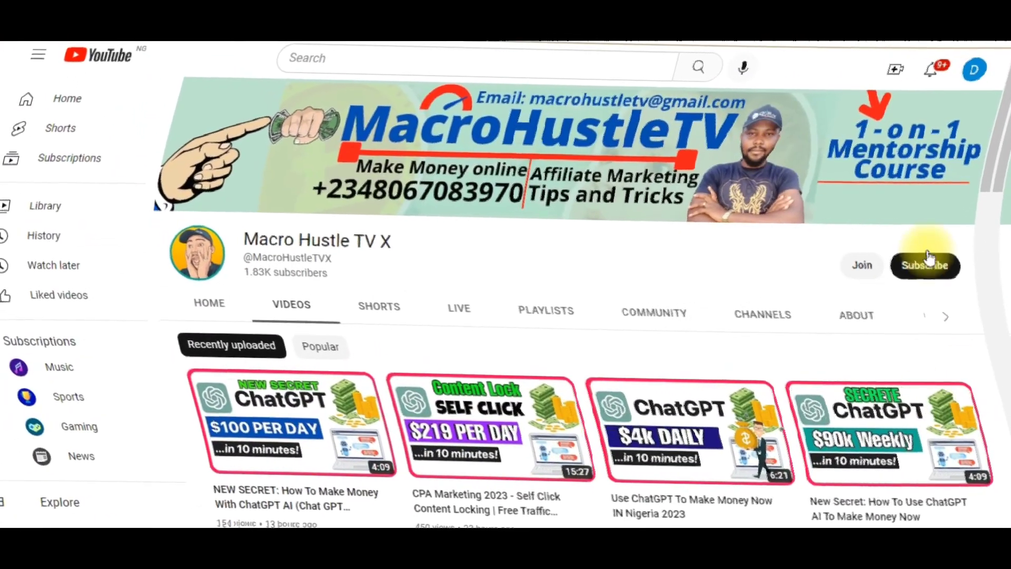
- Switch to YouTube and subscribe to the Macro Hustle TV X channel
left_click(890, 223)
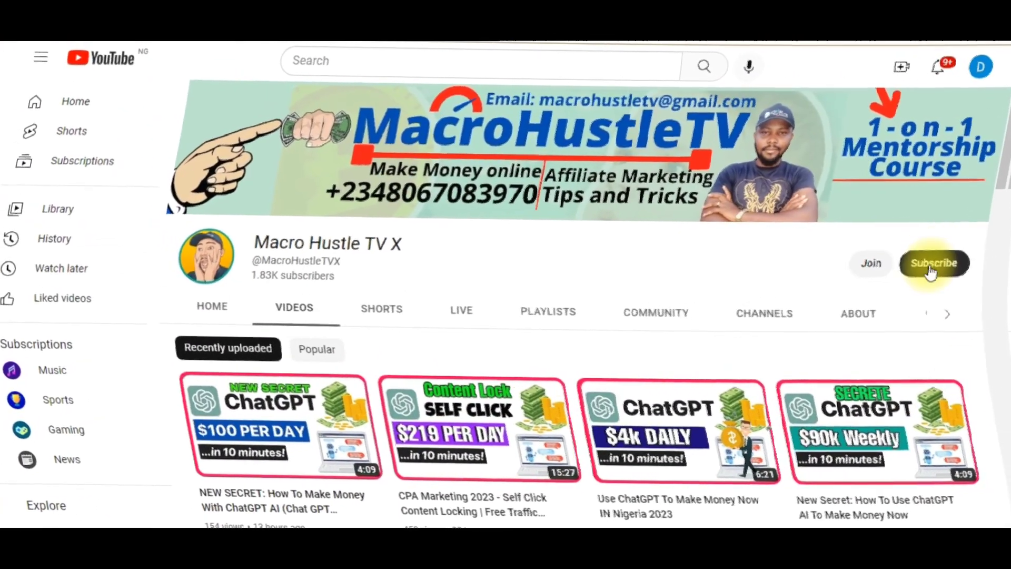
left_click(916, 261)
left_click(903, 289)
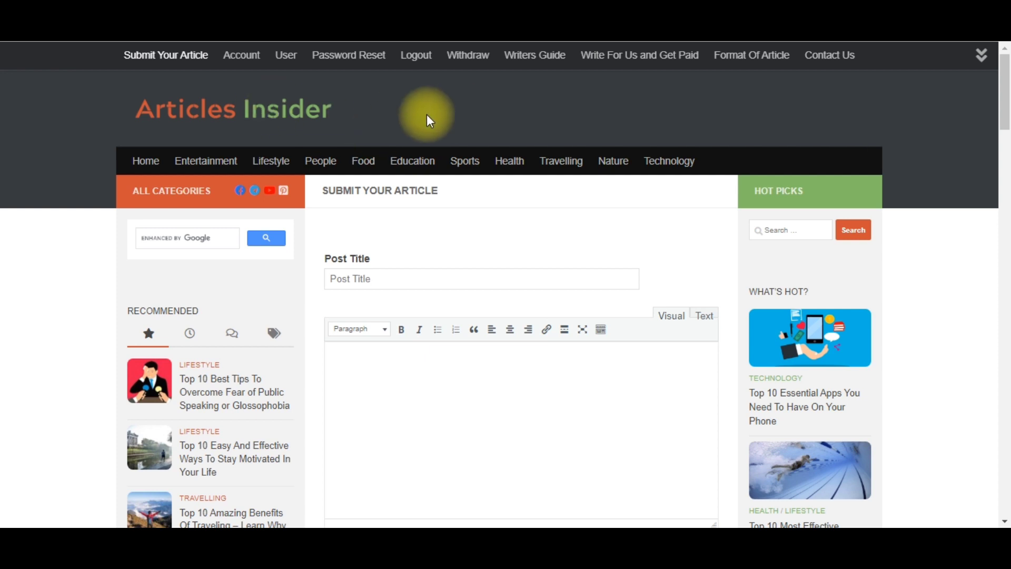
- Switch to Articles Insider and examine the article submission form and the site's account, withdrawal and writer guidance links
mouse_move(255, 63)
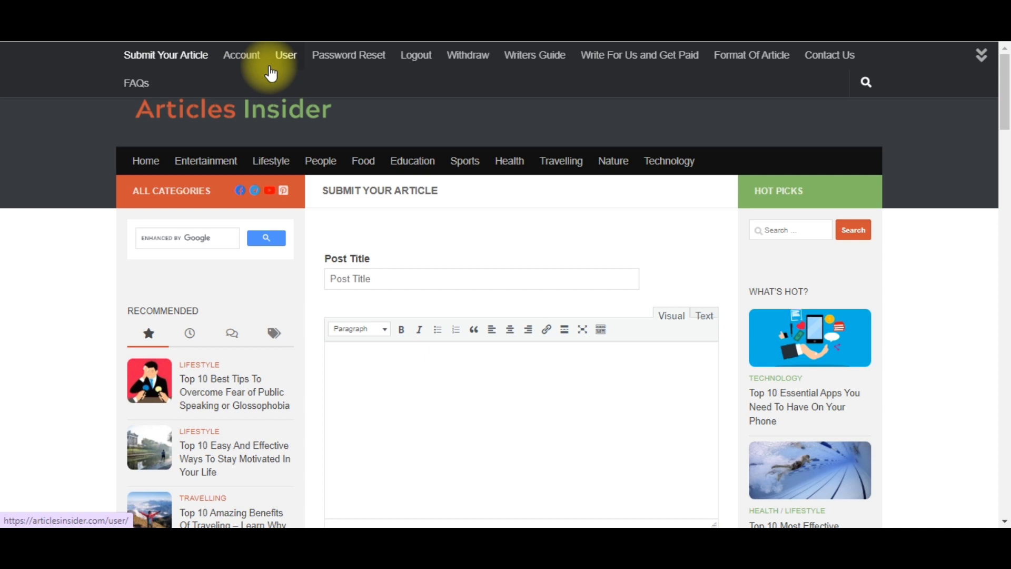
scroll(182, 335, "down", 2)
scroll(211, 347, "down", 3)
scroll(248, 337, "up", 3)
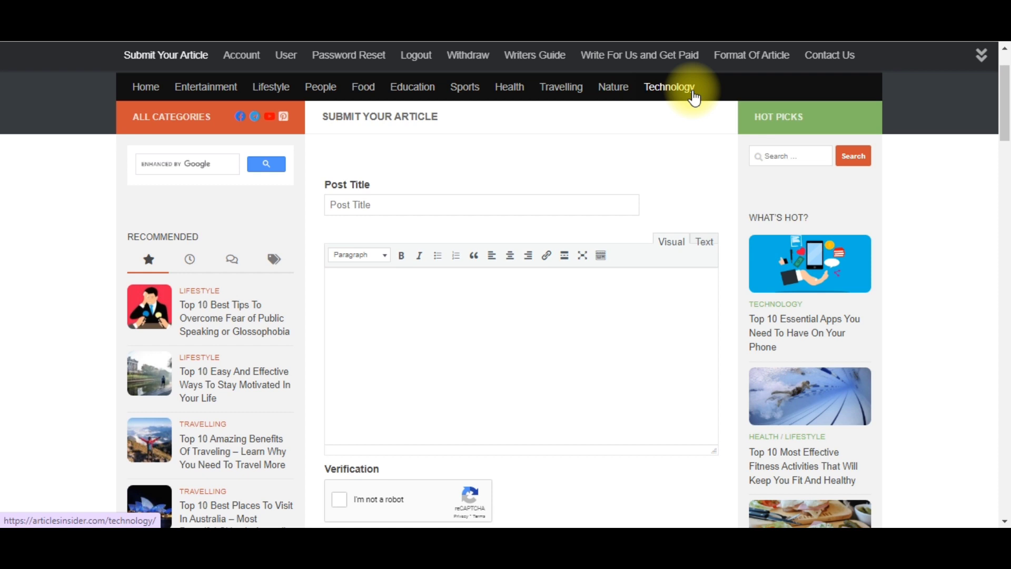
mouse_move(932, 46)
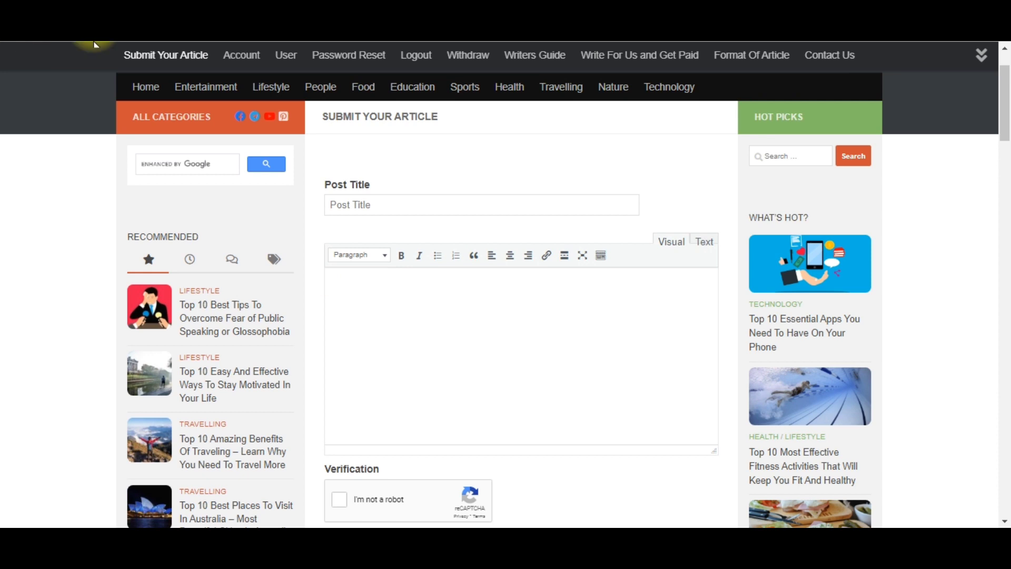
mouse_move(163, 67)
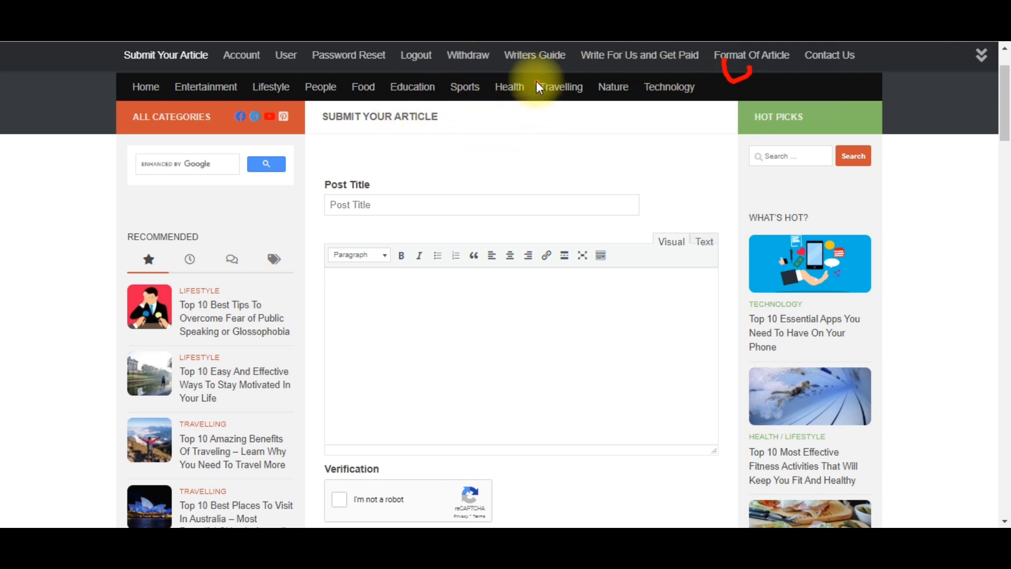
left_click_drag(513, 63, 564, 60)
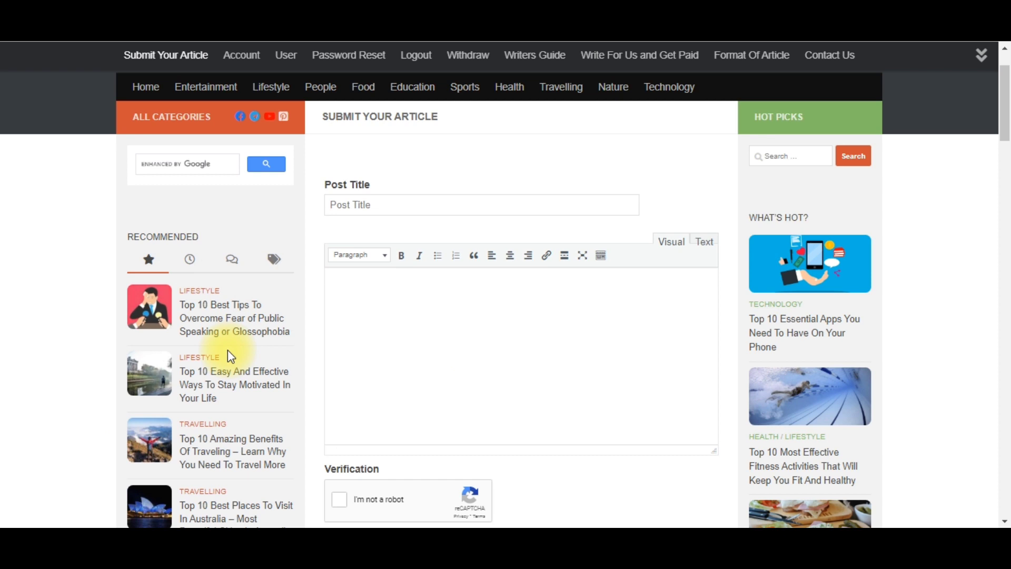
- Search the site for the recommended article title "Top 10 Best Tips To Overcome Fear of Public Speaking or Glossophobia"
scroll(227, 350, "down", 2)
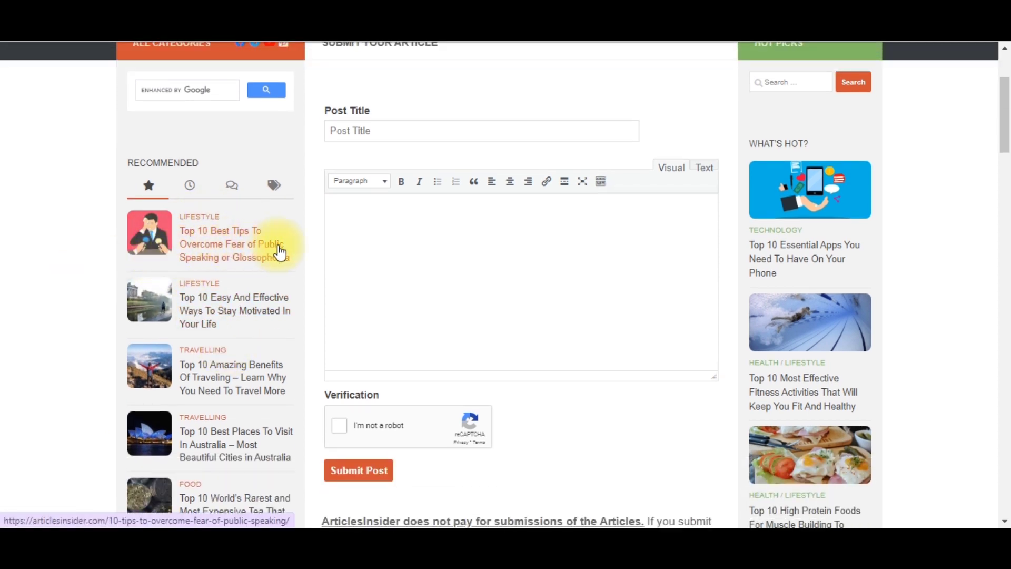
key("XF86AudioRaiseVolume")
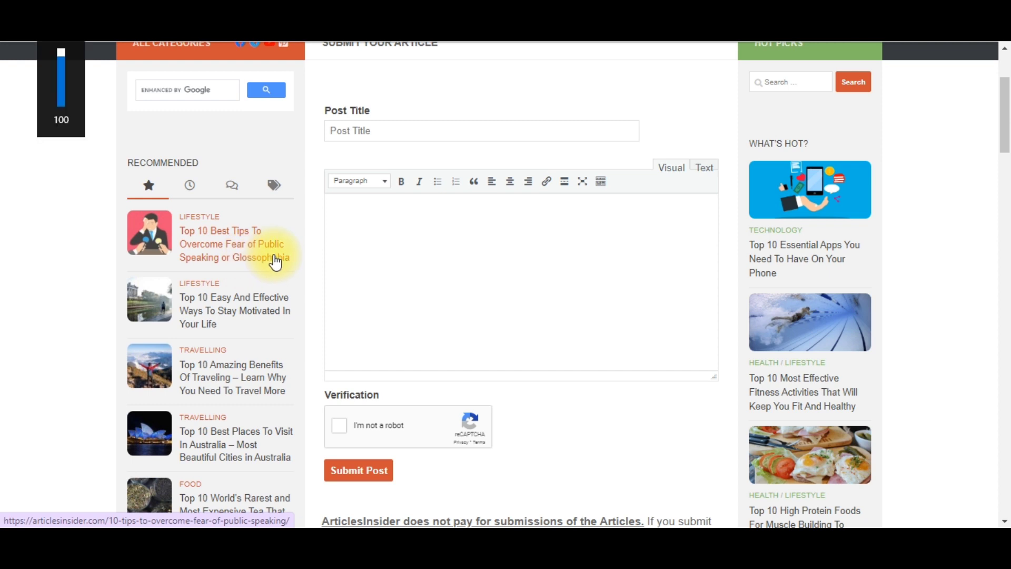
key("XF86AudioMute")
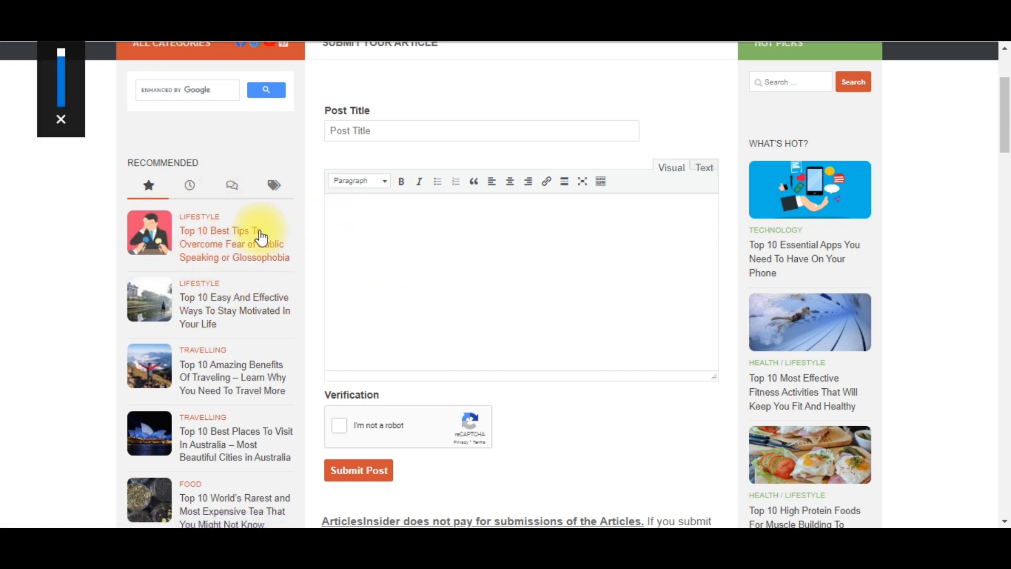
left_click_drag(289, 267, 185, 237)
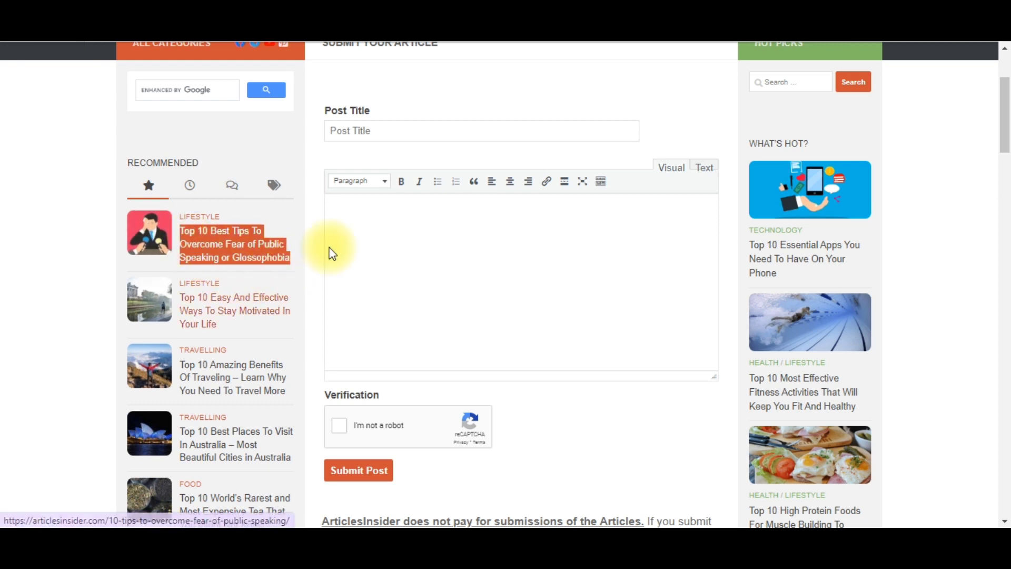
scroll(539, 348, "up", 3)
left_click(779, 235)
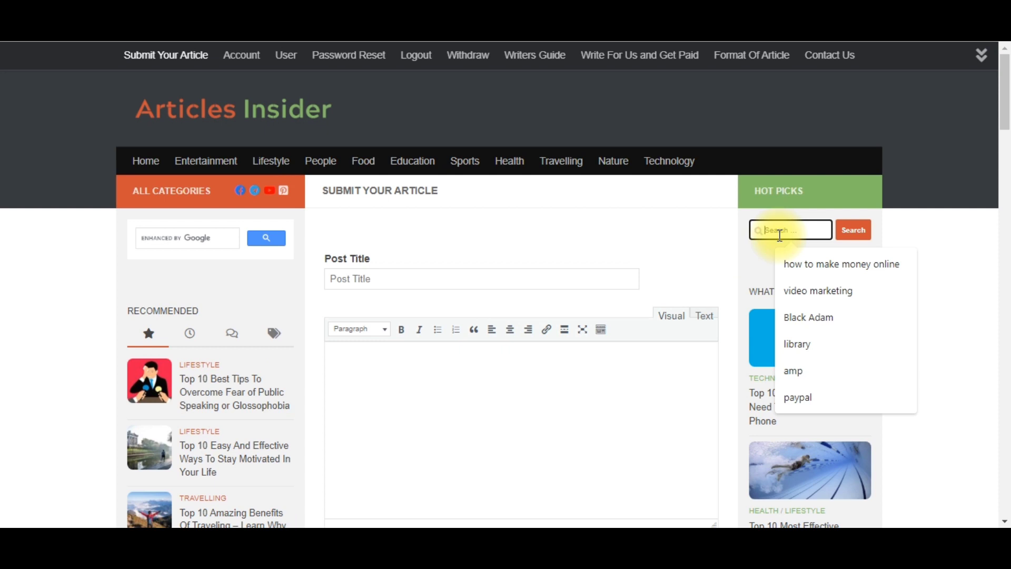
key("ctrl+v")
left_click(850, 239)
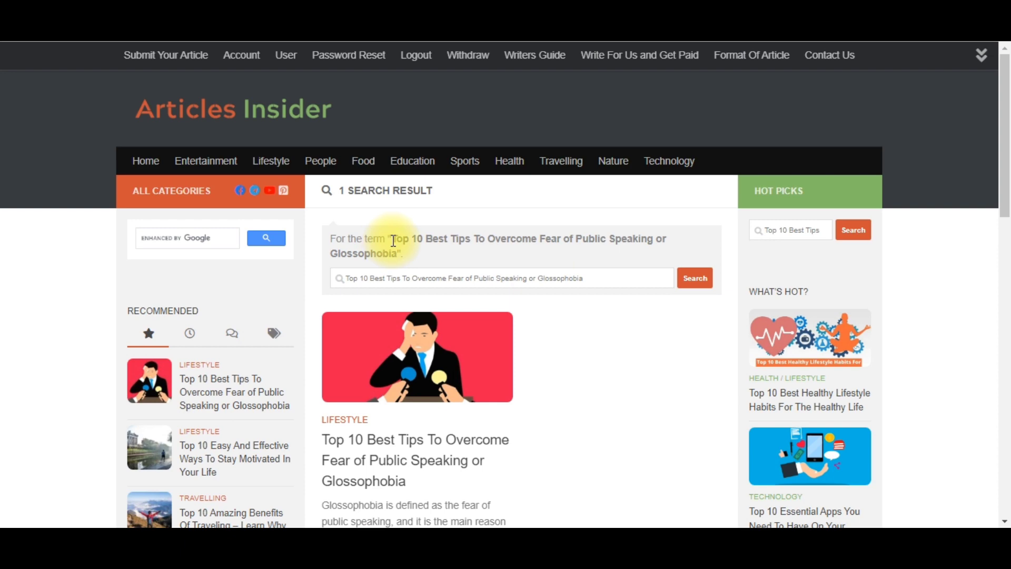
- Copy "Best Tips To Overcome Fear of Public Speaking" from the search term heading into the ChatGPT message
scroll(448, 358, "down", 4)
scroll(451, 362, "up", 1)
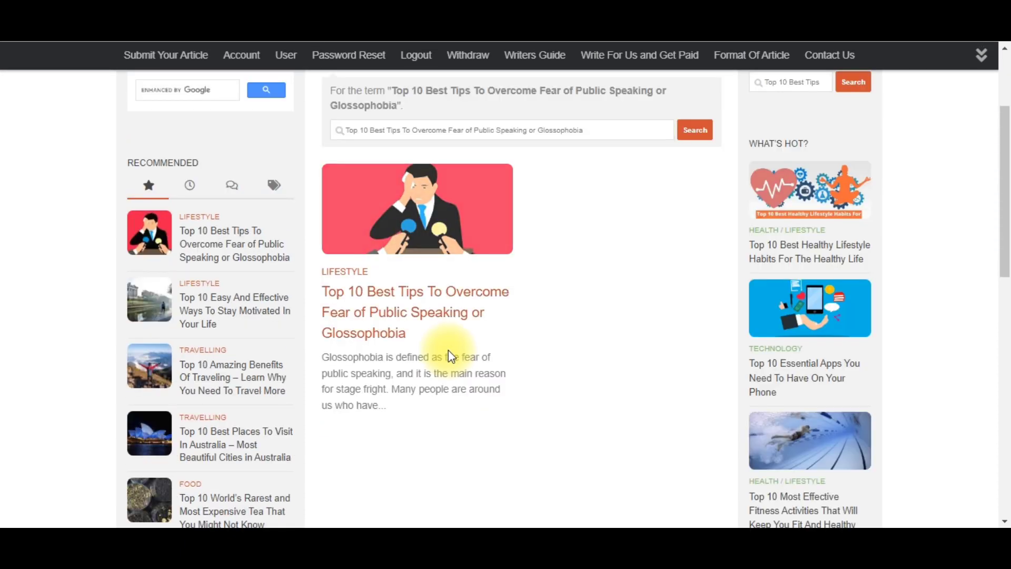
scroll(480, 337, "up", 3)
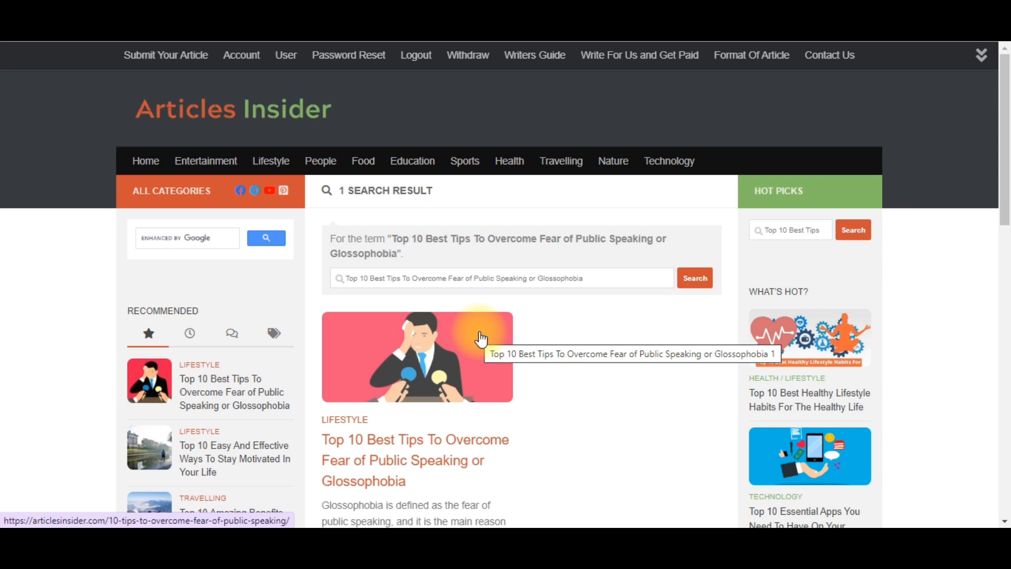
left_click_drag(399, 254, 582, 235)
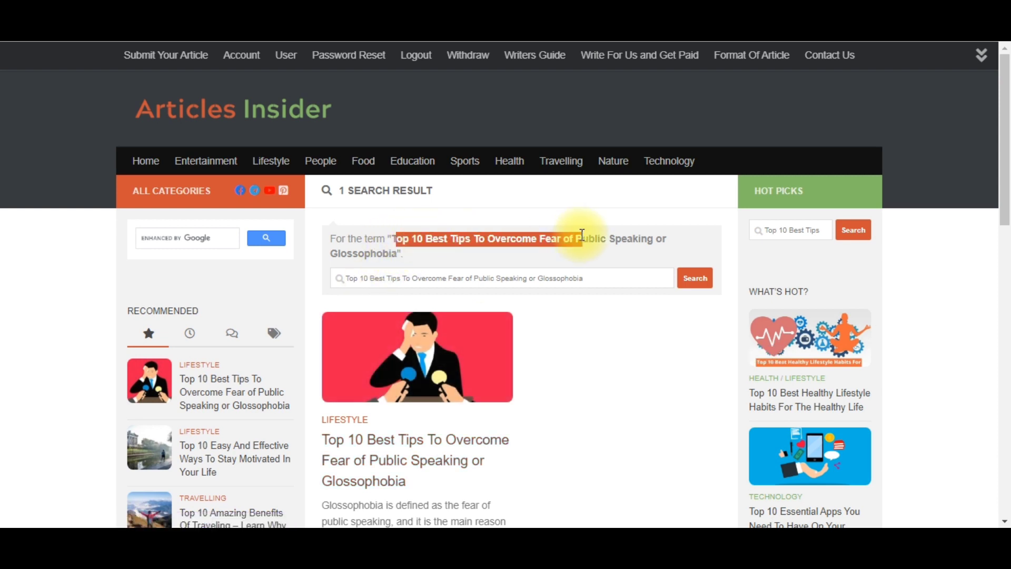
left_click_drag(428, 240, 655, 241)
key("ctrl+c")
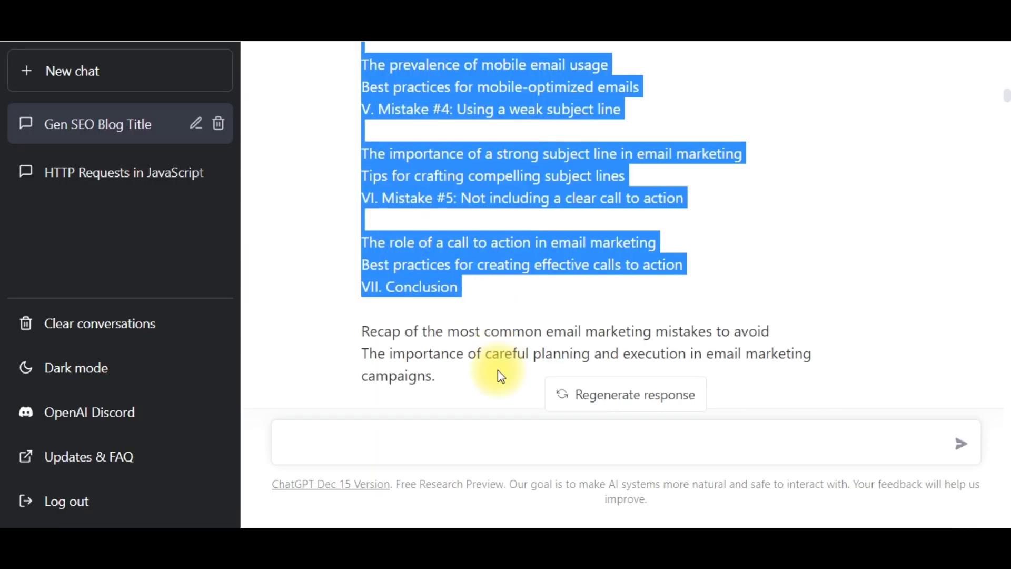
left_click(443, 438)
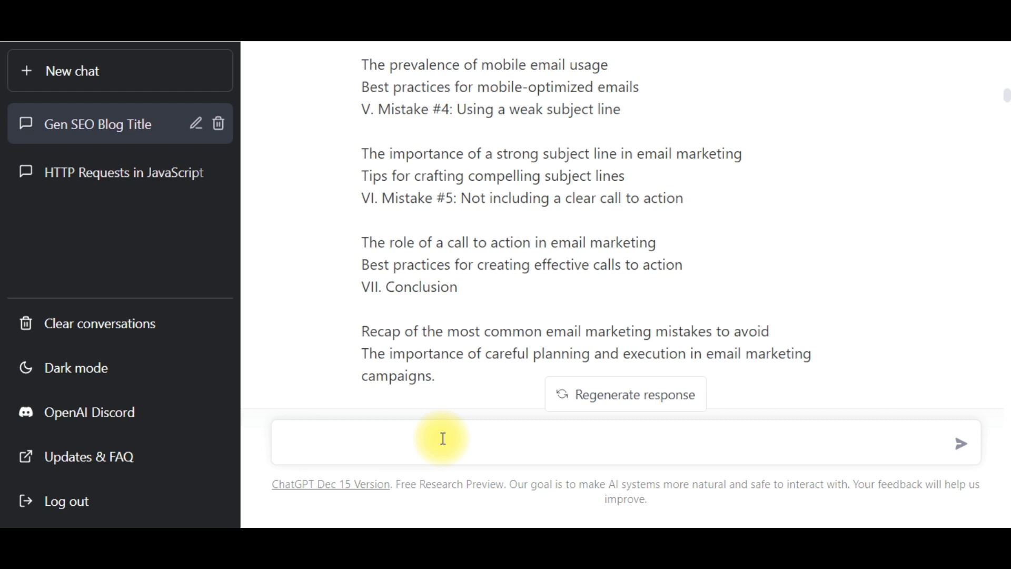
key("ctrl+v")
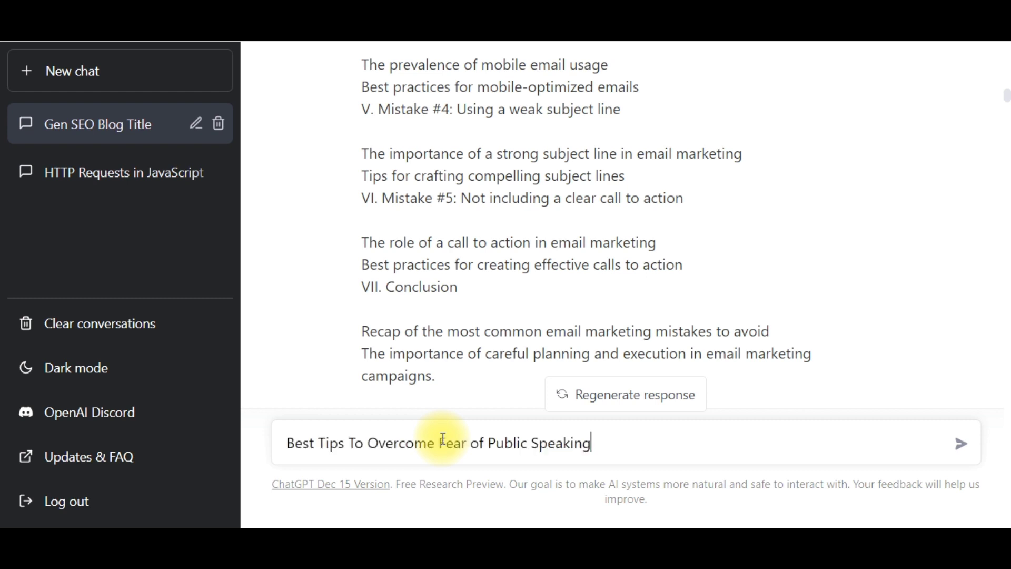
- Complete the prompt as generate 6 unique title for this "Best Tips To Overcome Fear of Public Speaking" and send it
left_click(288, 443)
type("Gene")
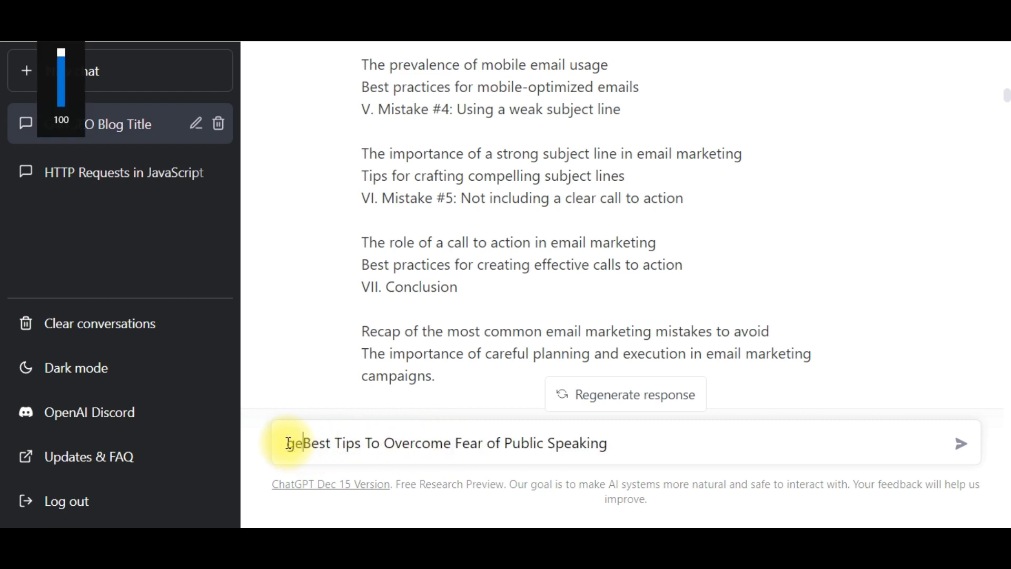
type("rate ")
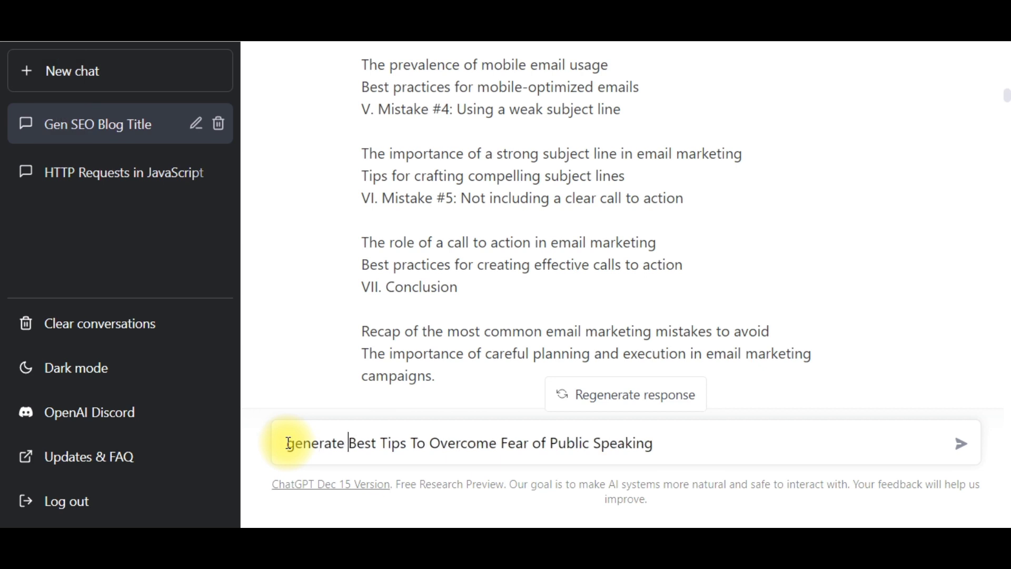
type("6 uni")
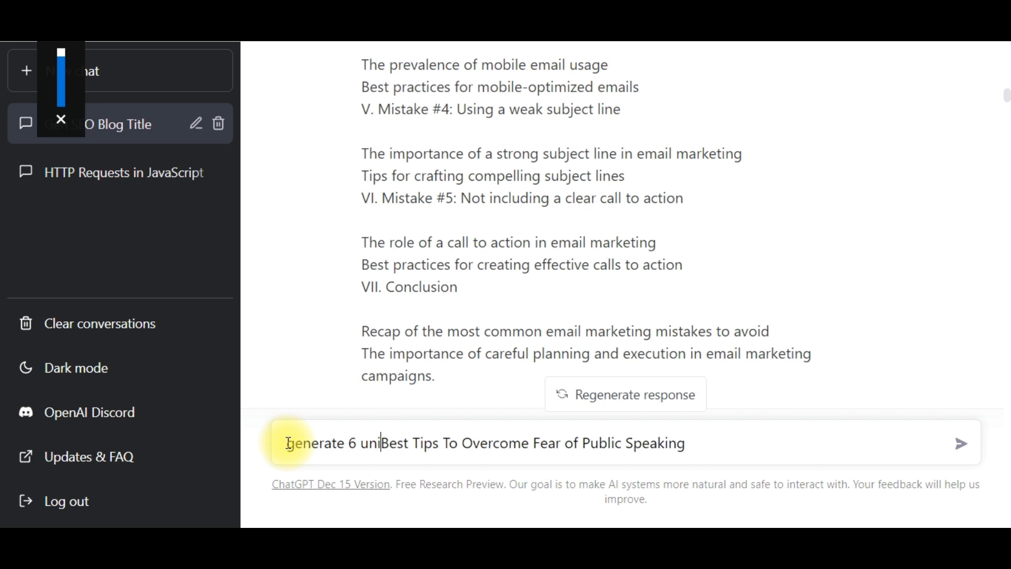
type("que ")
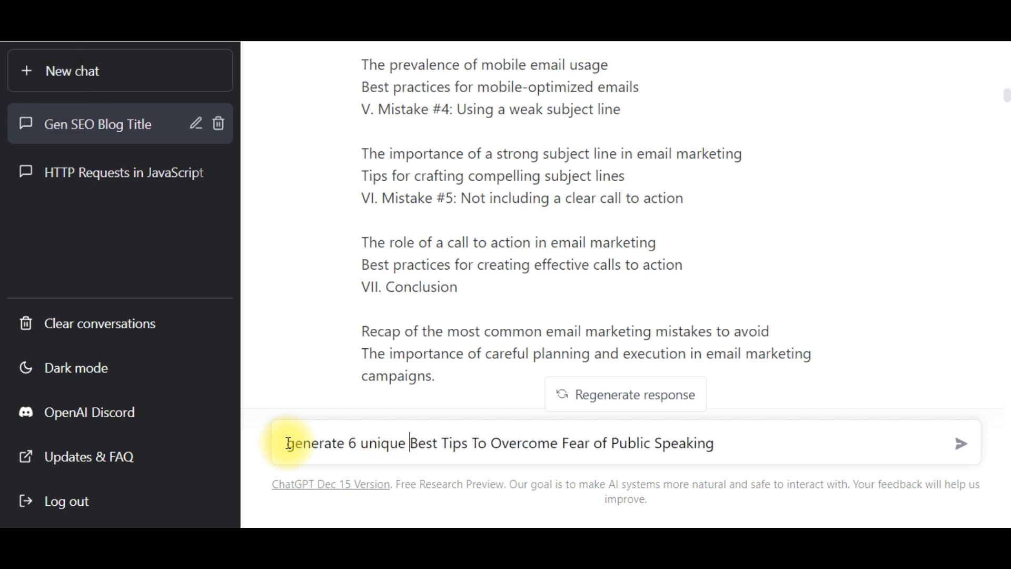
type("title ")
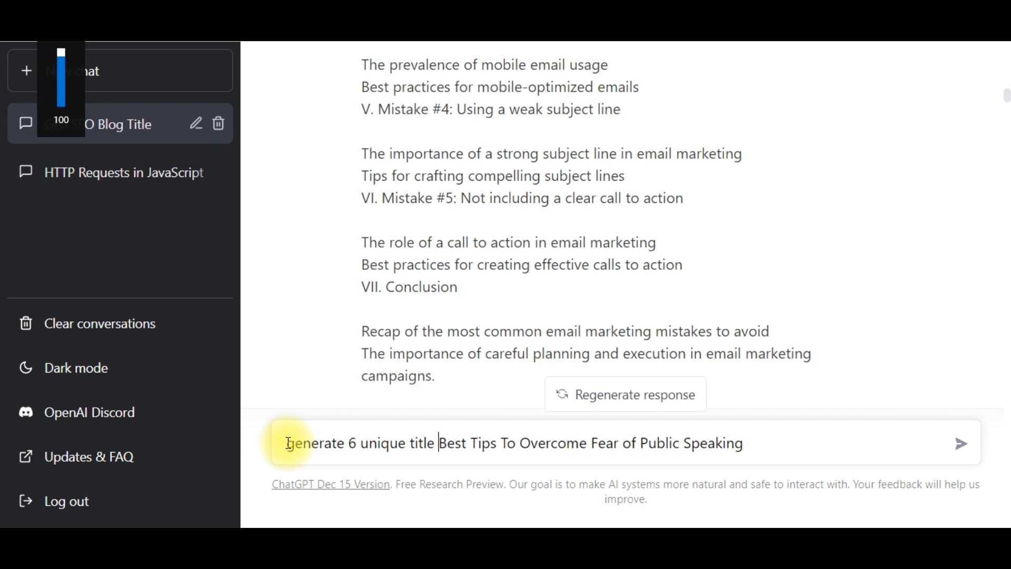
type("fo")
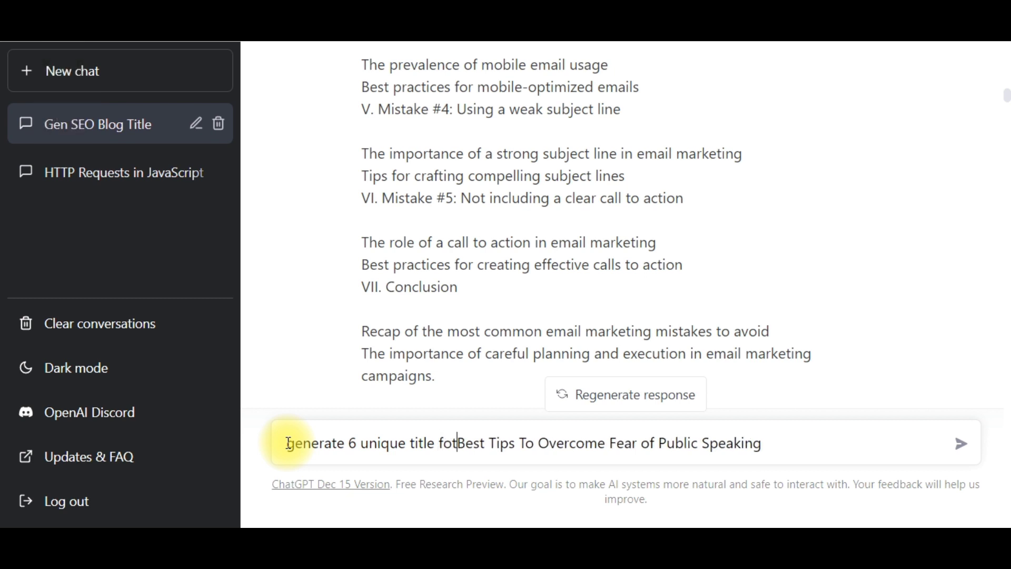
type("r this ")
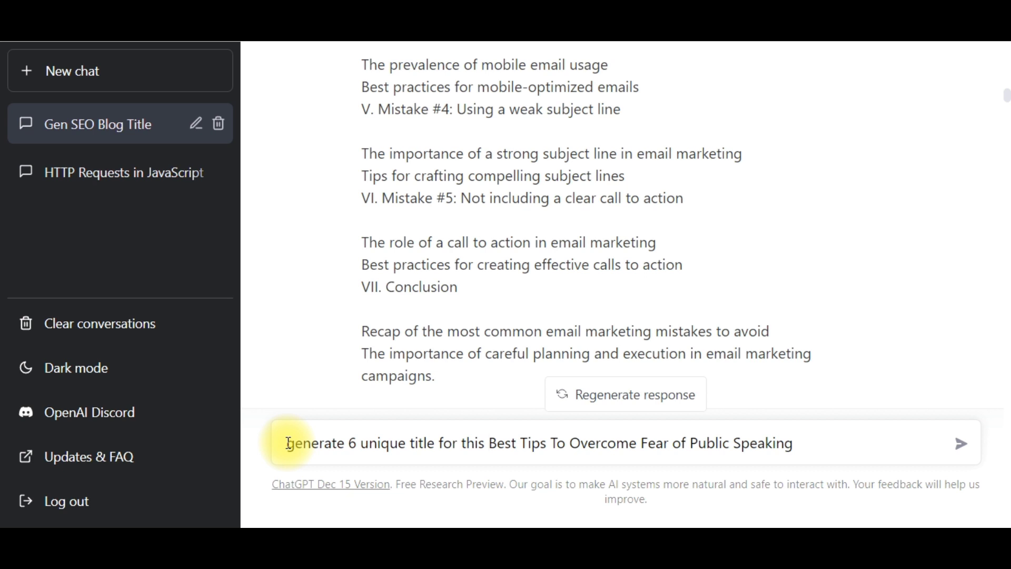
type("\"")
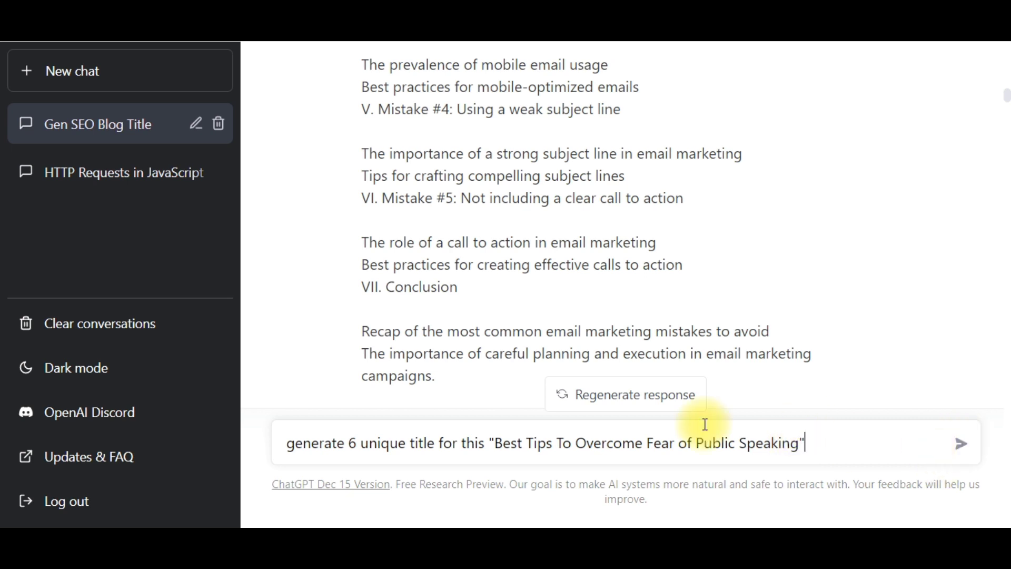
key("Return")
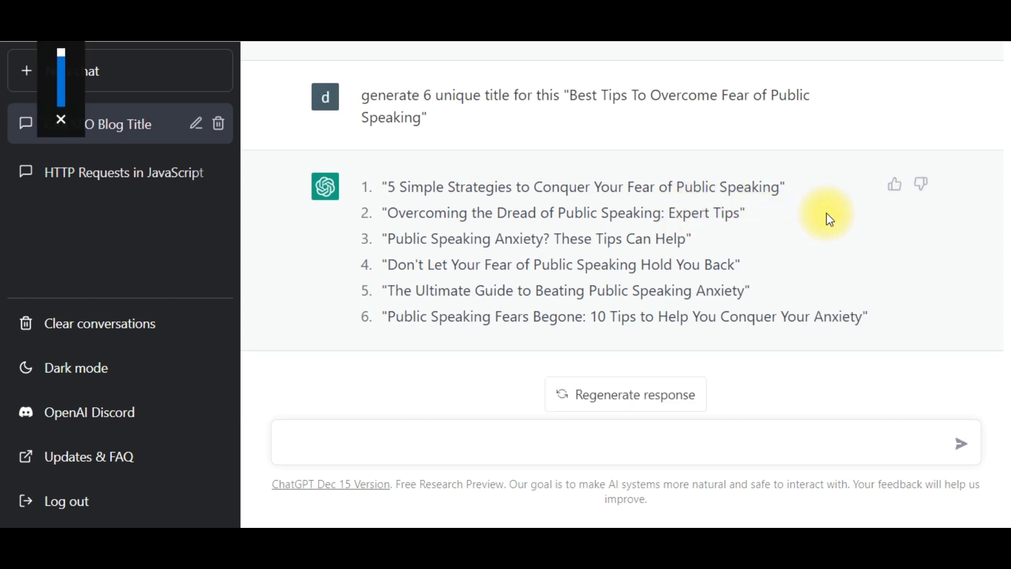
- Copy the first suggested title, "5 Simple Strategies to Conquer Your Fear of Public Speaking", and search Articles Insider for it
left_click_drag(781, 188, 374, 185)
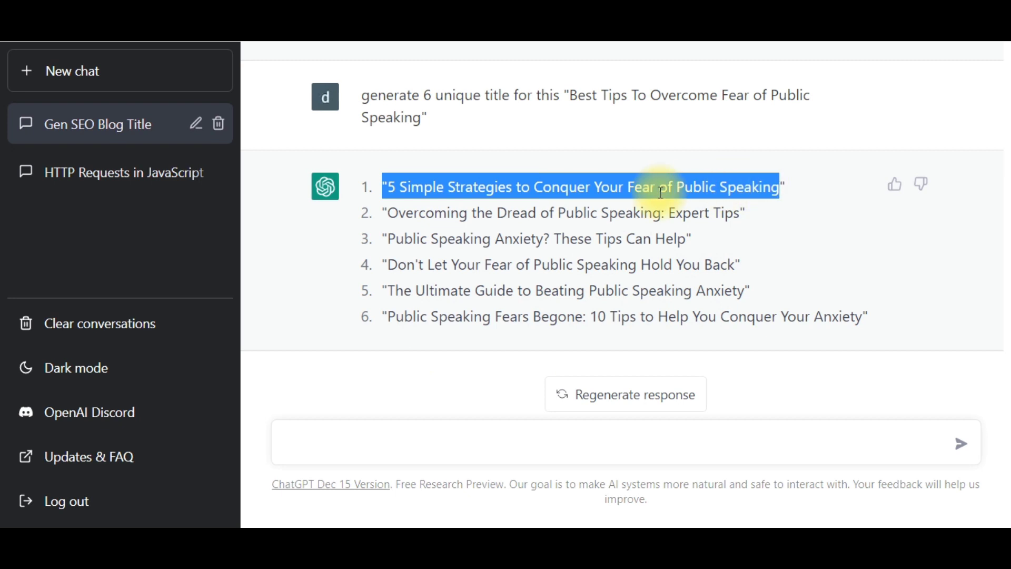
left_click_drag(387, 189, 780, 187)
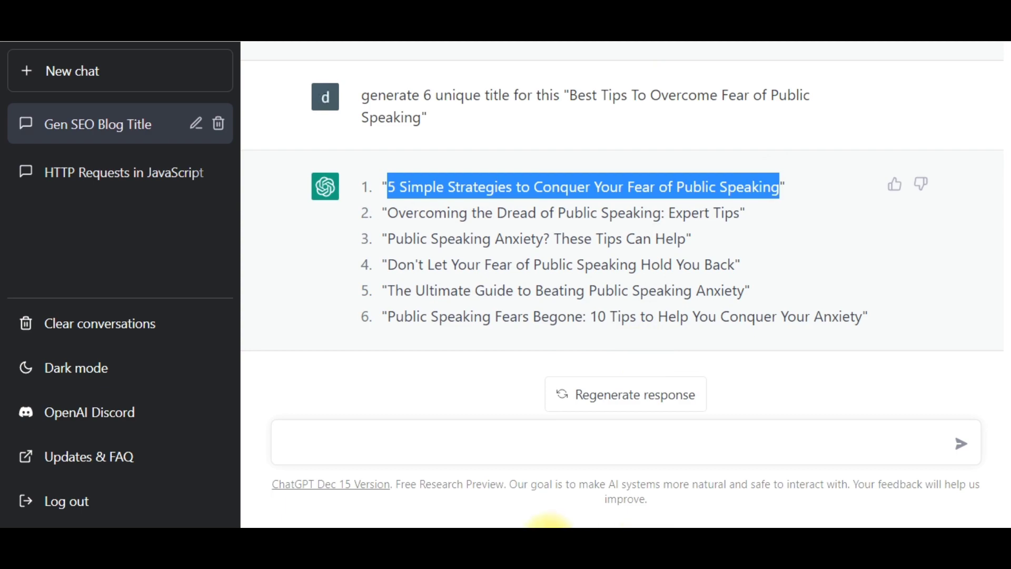
left_click(458, 526)
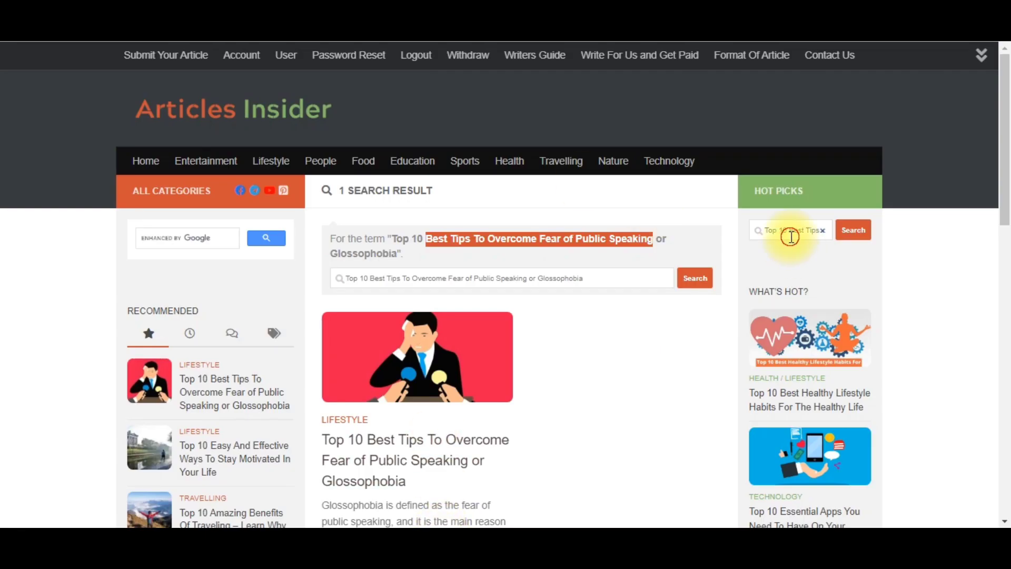
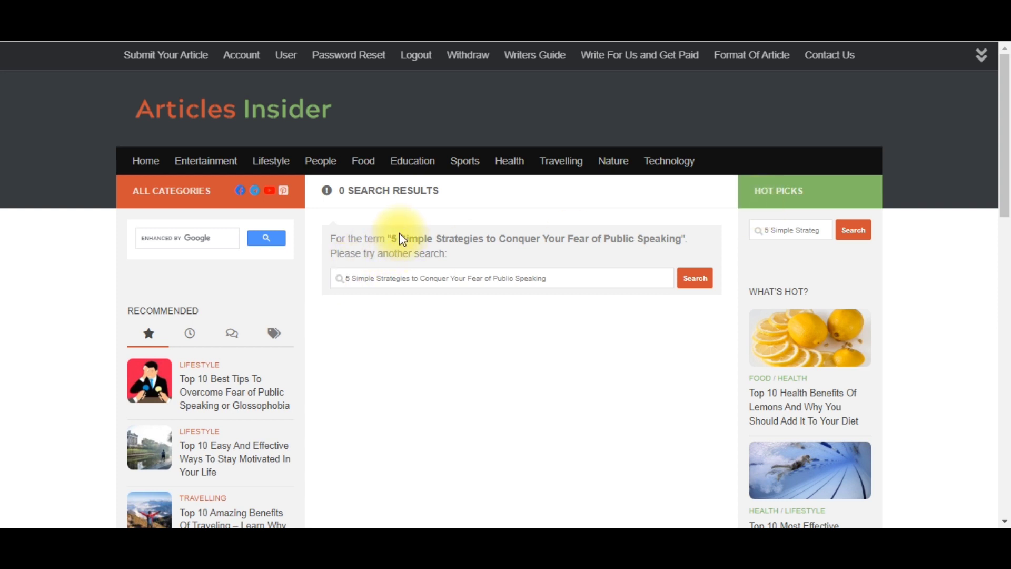
- Copy "Simple Strategies to Conquer Your Fear of Public Speaking" from the Articles Insider search term into the ChatGPT message
left_click_drag(402, 236, 683, 237)
key("ctrl+c")
key("XF86AudioMute")
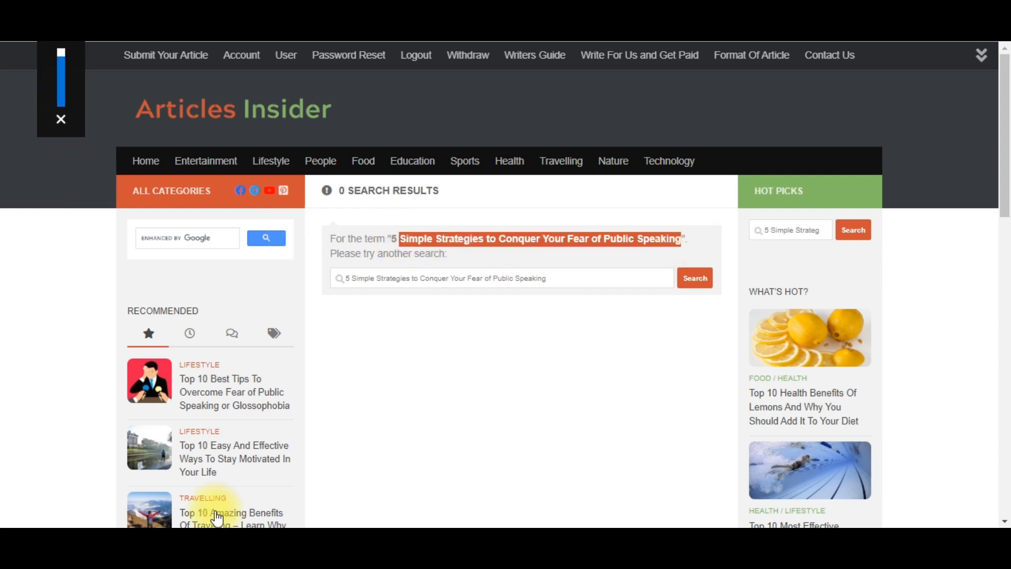
key("alt+Tab")
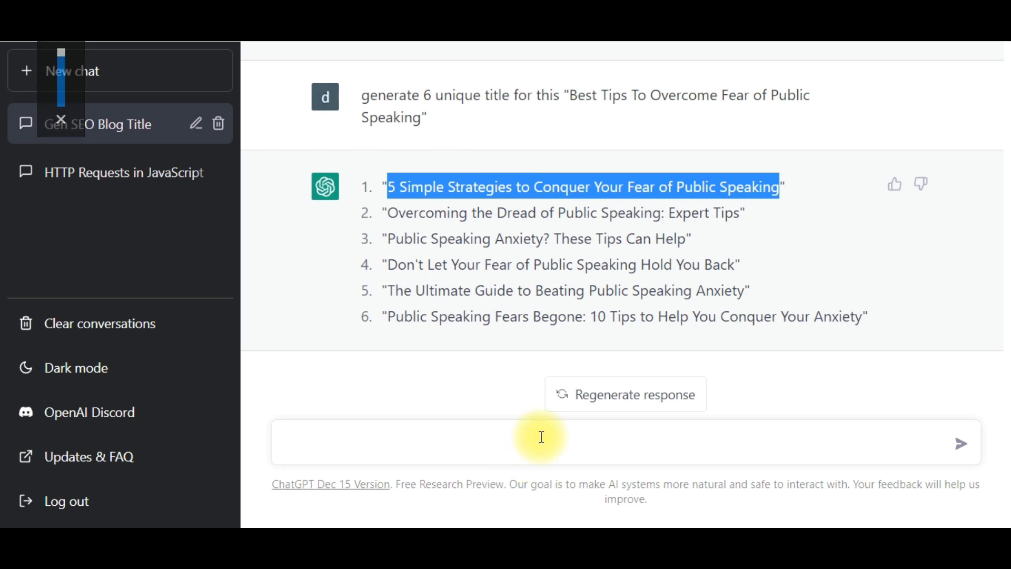
left_click(542, 436)
key("XF86AudioMute")
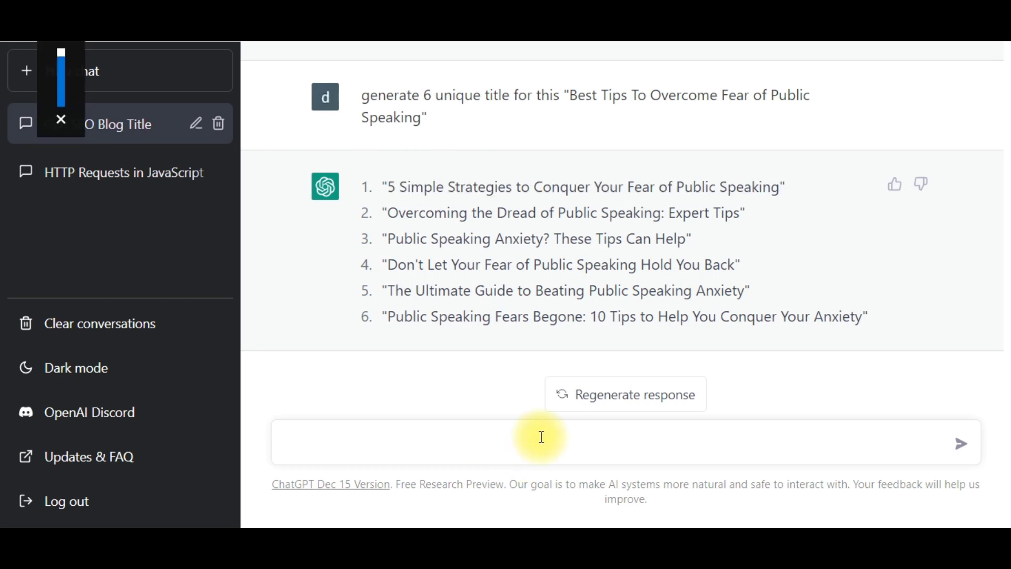
key("XF86AudioMute")
key("XF86AudioMute")
key("ctrl+v")
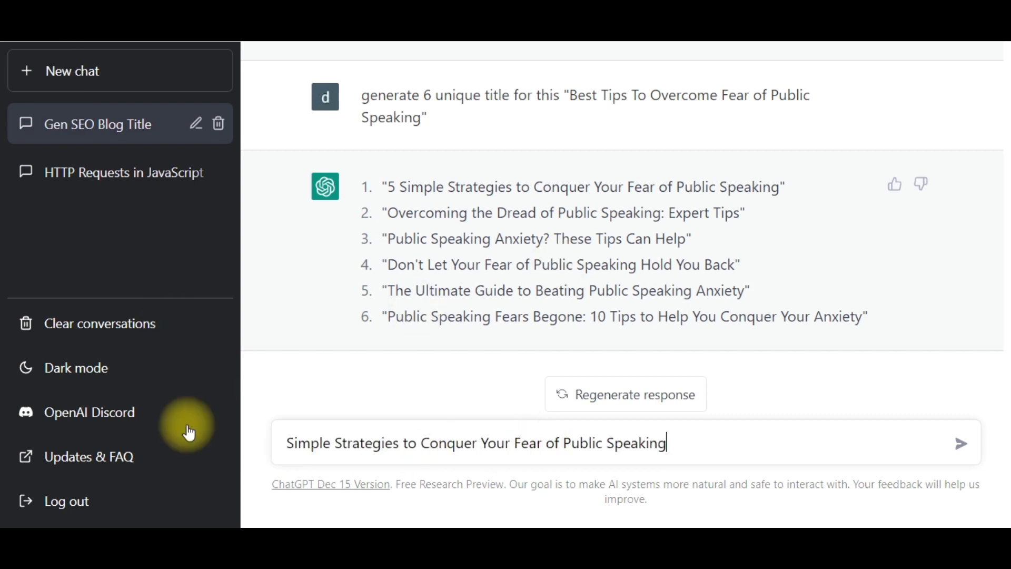
- Insert "top 10 of" before the pasted title in the message
left_click(291, 442)
key("XF86AudioMute")
type("to")
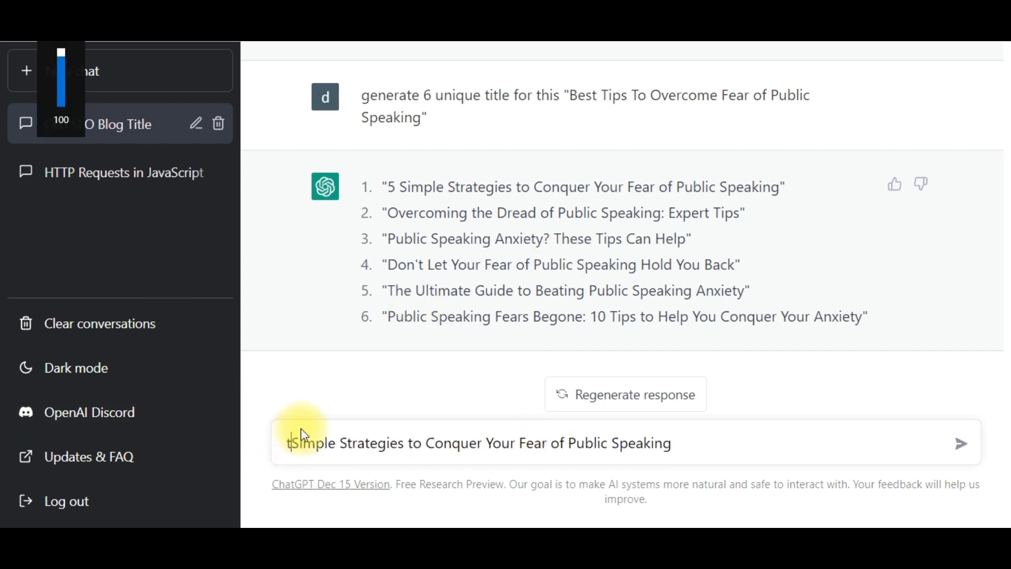
type("p 10 ")
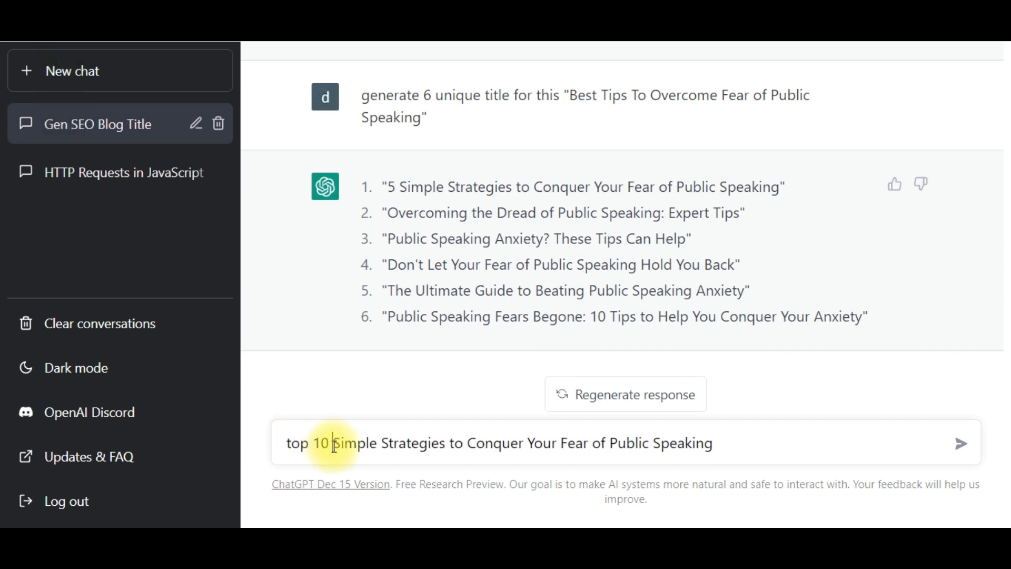
type("pf")
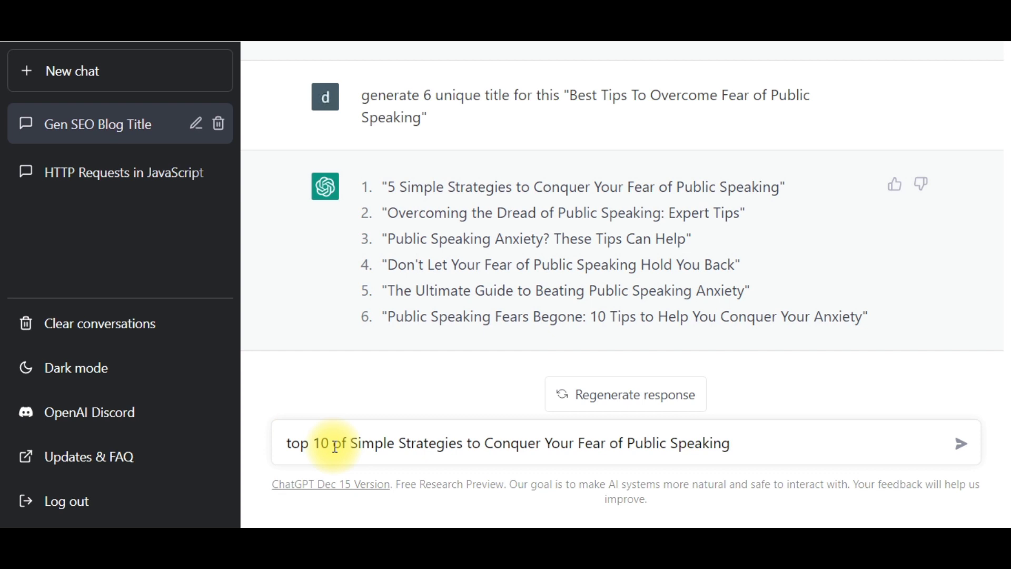
key("XF86AudioMute")
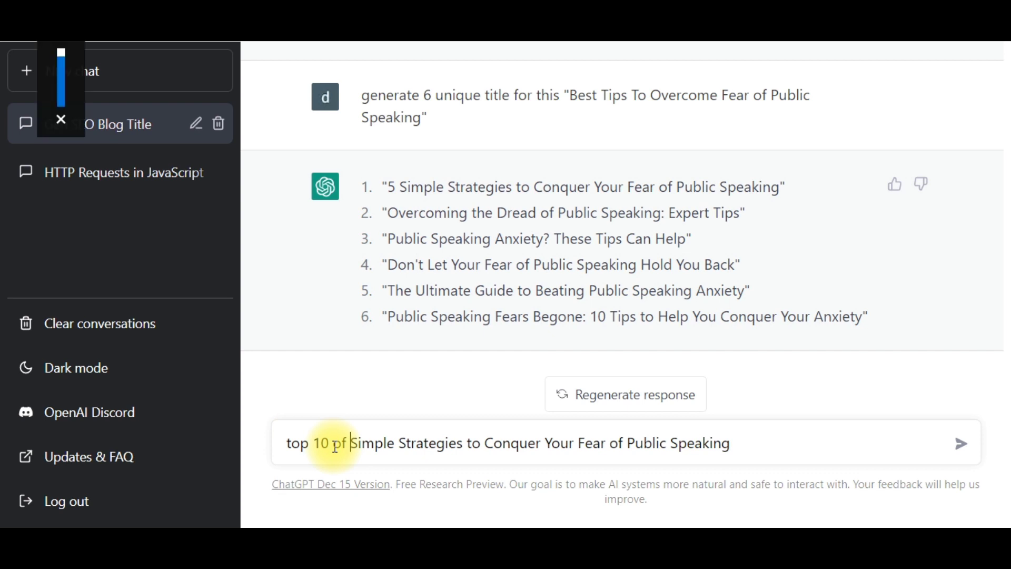
key("BackSpace")
type("o")
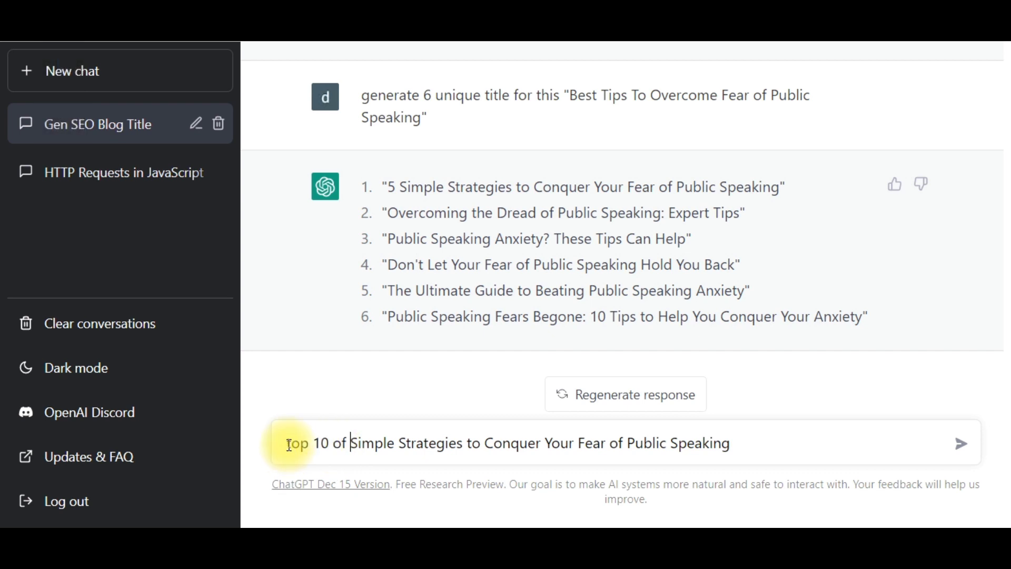
- Put "generate headings for" at the start of the message and send it
left_click(289, 445)
type("generat")
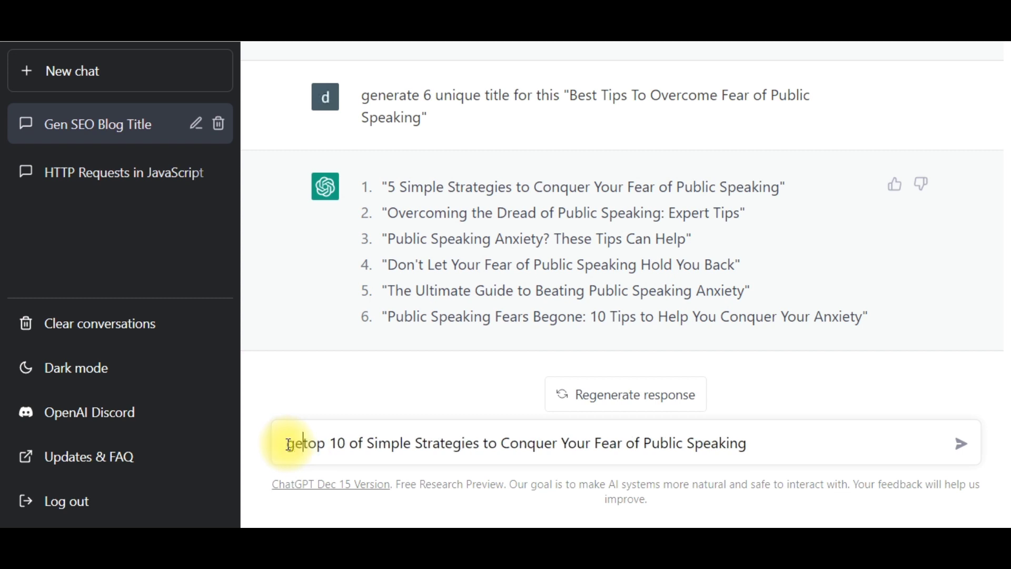
type("e ")
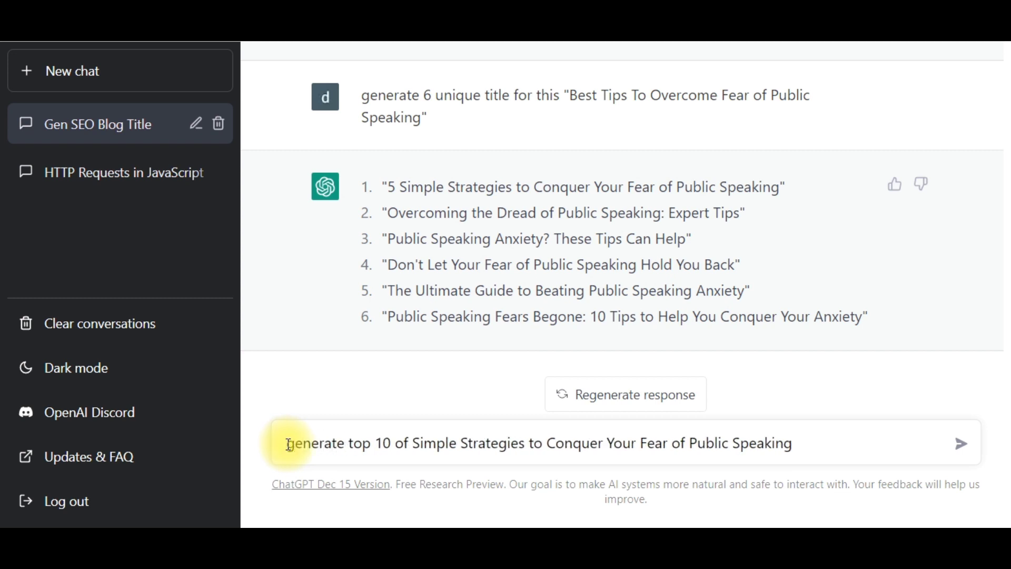
type("outli")
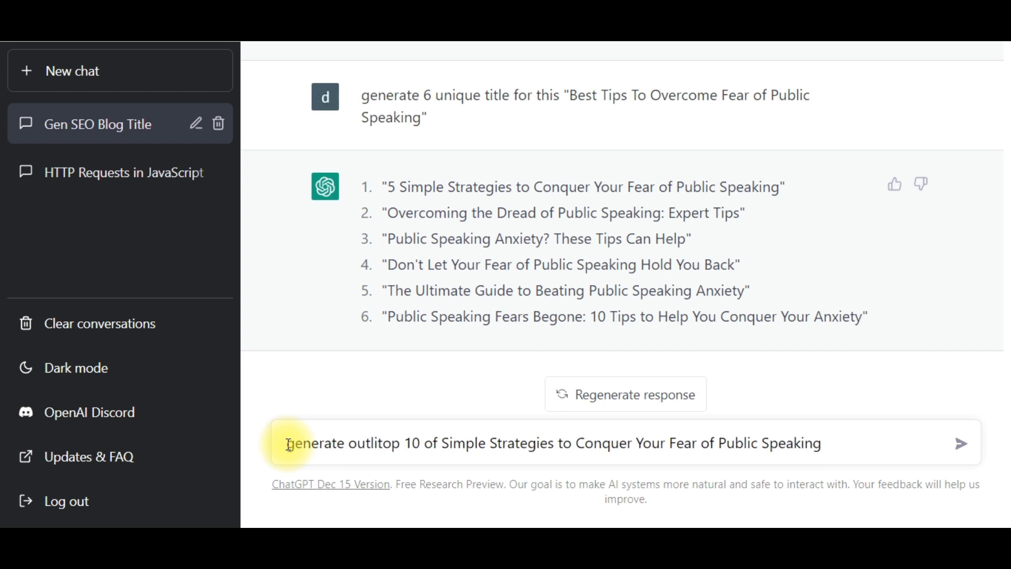
key("BackSpace")
key("BackSpace")
key("BackSpace")
key("BackSpace")
key("BackSpace")
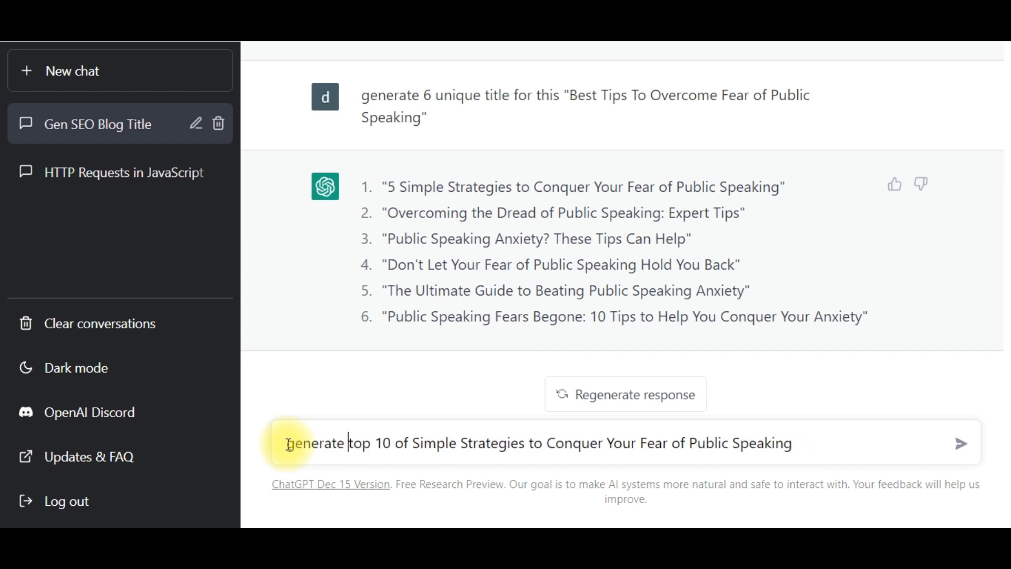
type("headi")
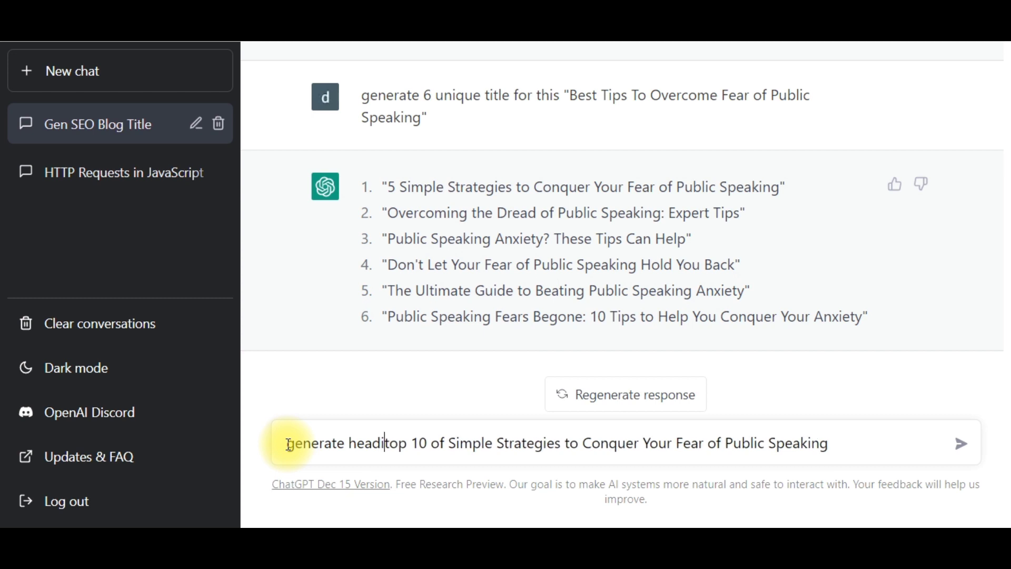
type("n")
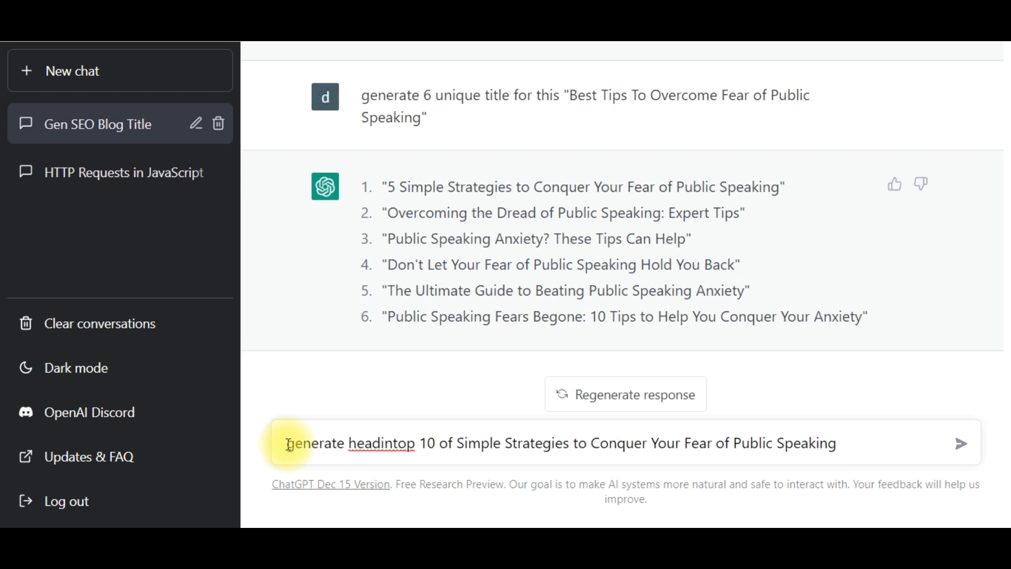
type("gs ")
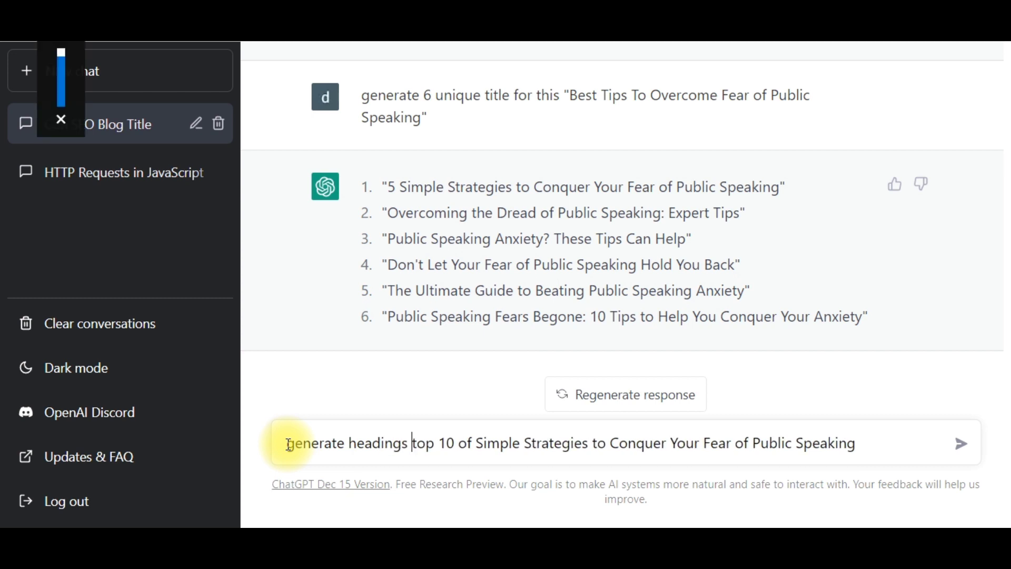
type("for")
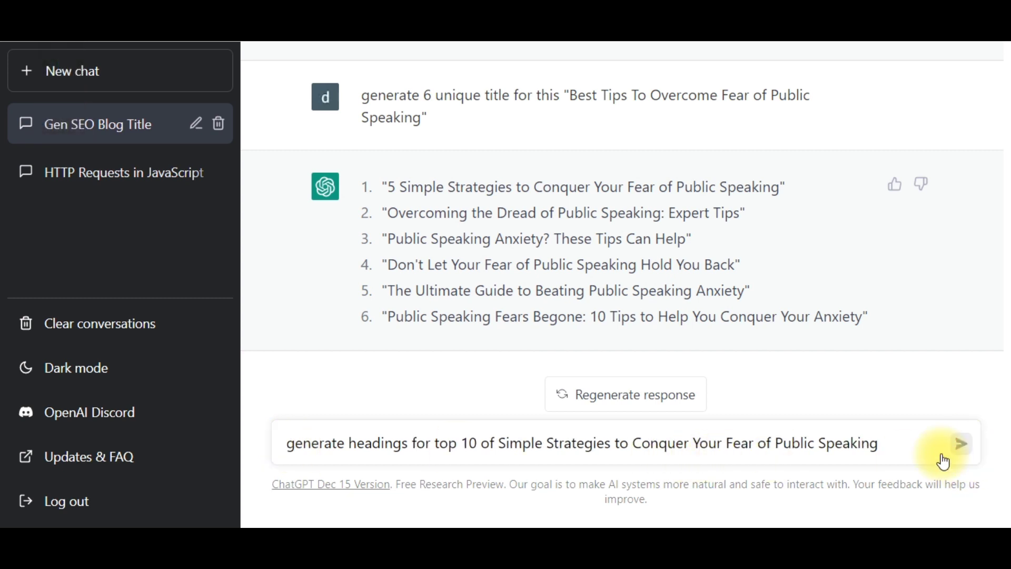
left_click(960, 449)
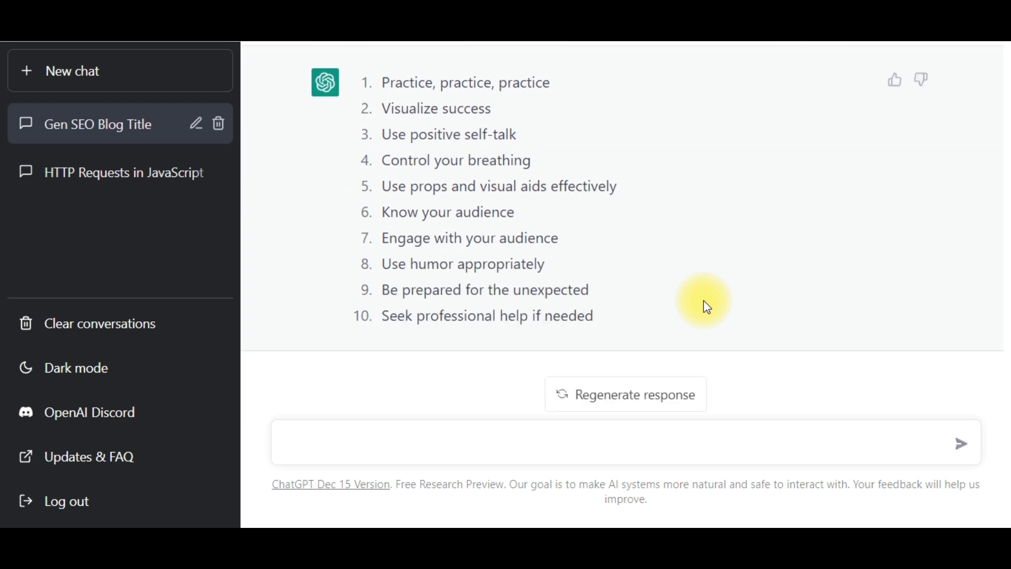
- Send ChatGPT the follow-up prompt "expand 1. write 2 or 3 paragraph" for the first heading, "Practice, practice, practice"
scroll(643, 221, "up", 4)
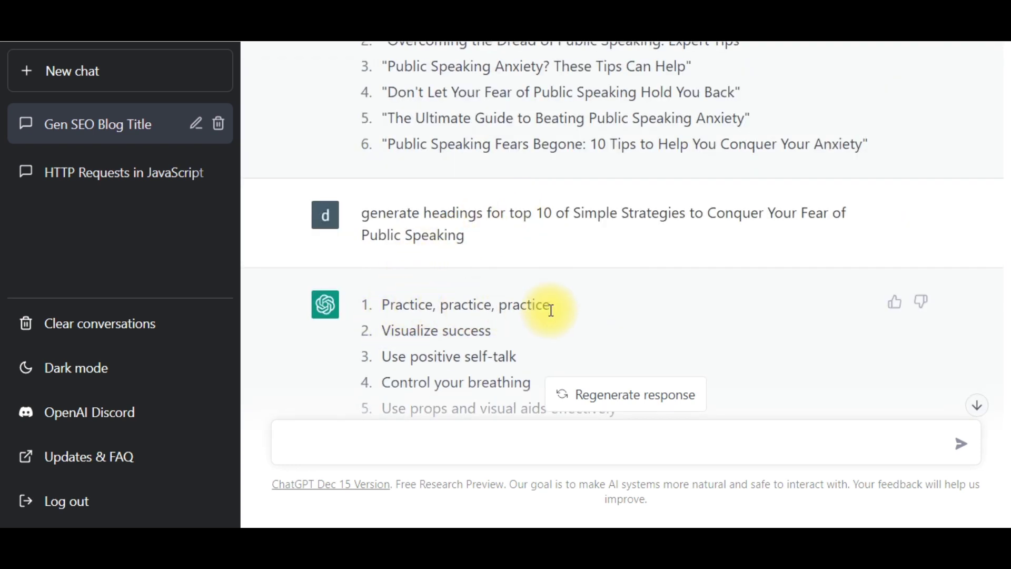
scroll(574, 335, "down", 2)
scroll(451, 279, "down", 1)
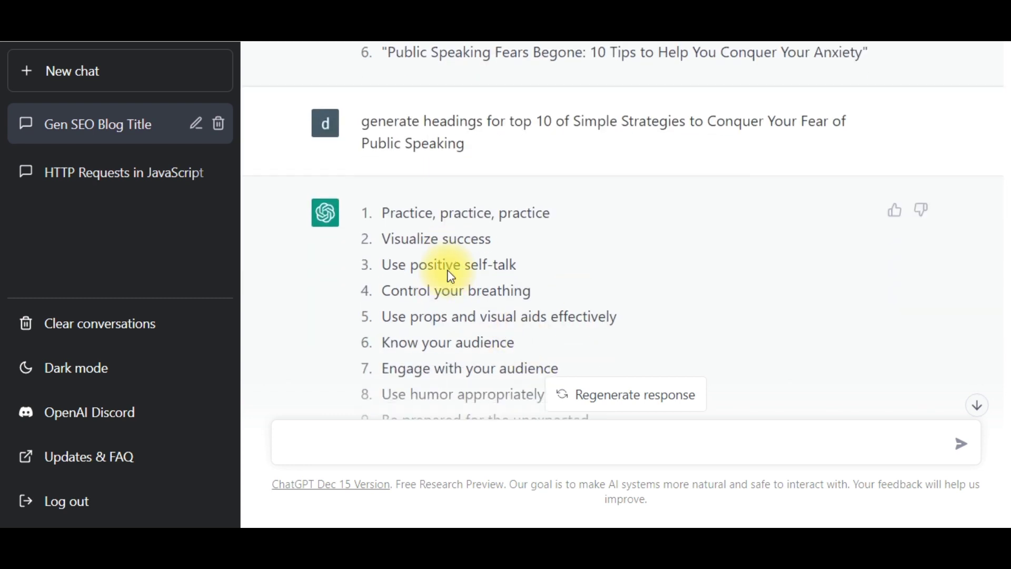
scroll(452, 276, "down", 3)
left_click(394, 444)
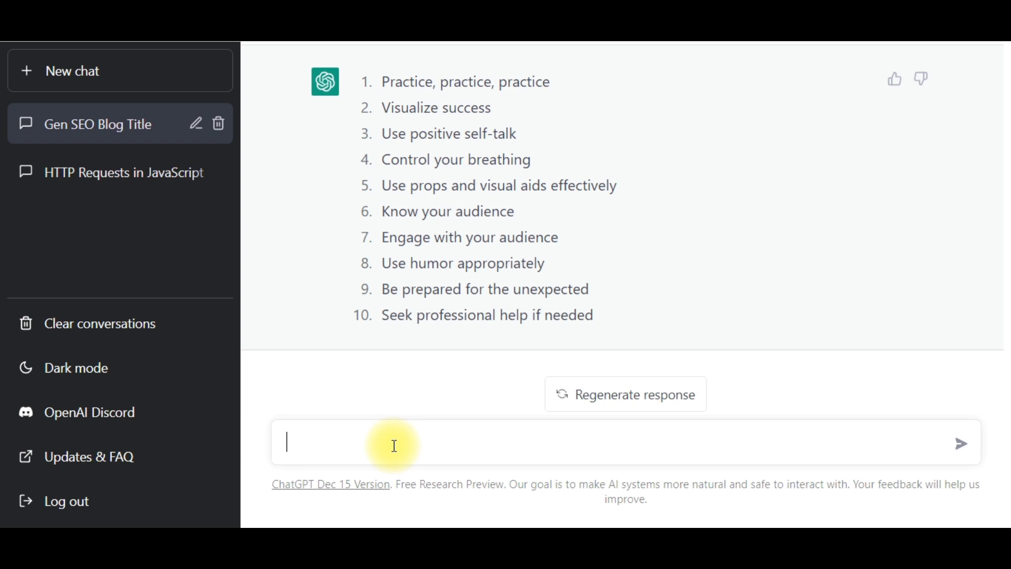
type("expand 1")
type(".")
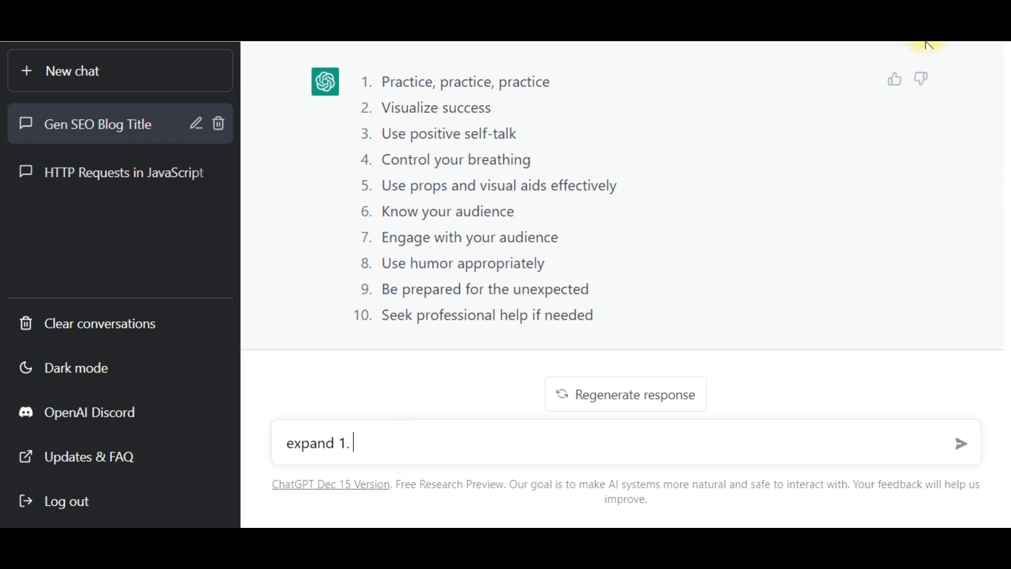
type(" write 2 or 3 paragraph")
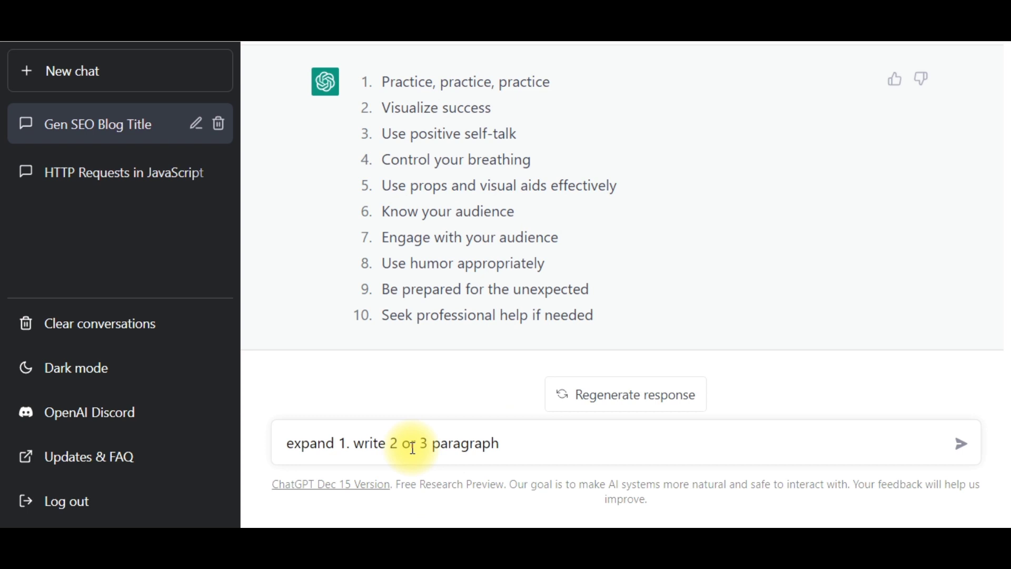
triple_click(406, 81)
left_click(413, 83)
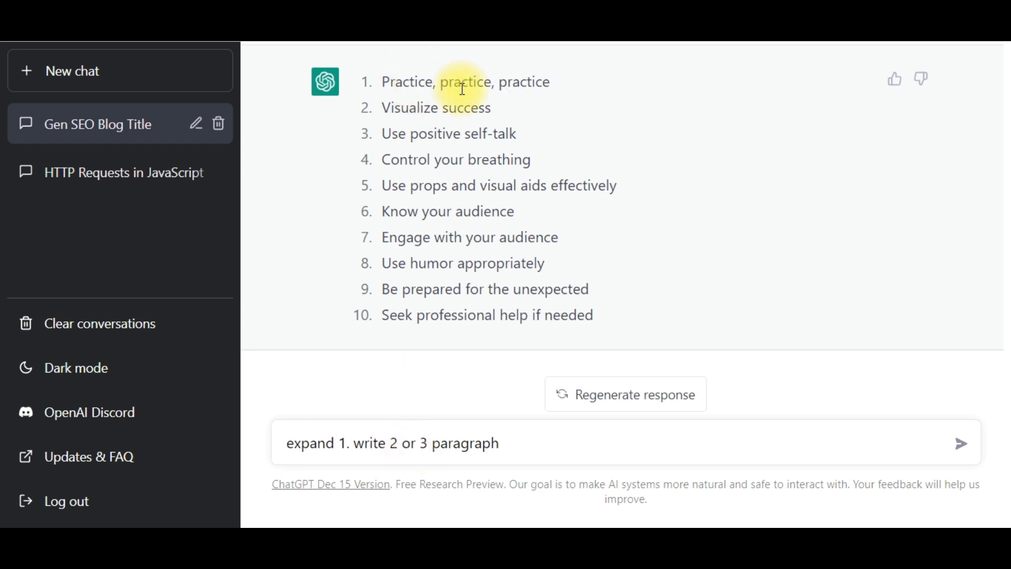
left_click_drag(573, 83, 382, 84)
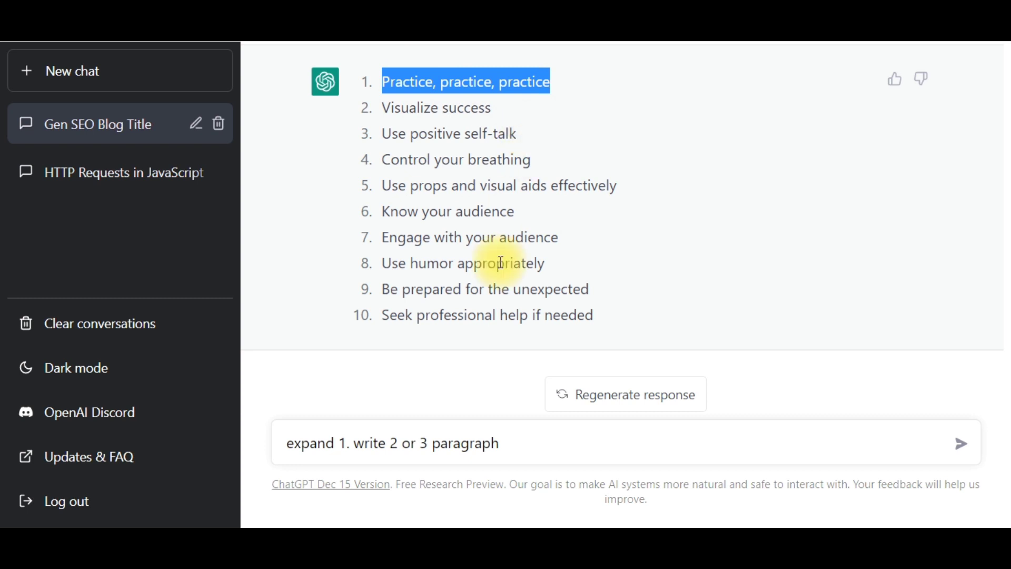
left_click(568, 459)
left_click(967, 452)
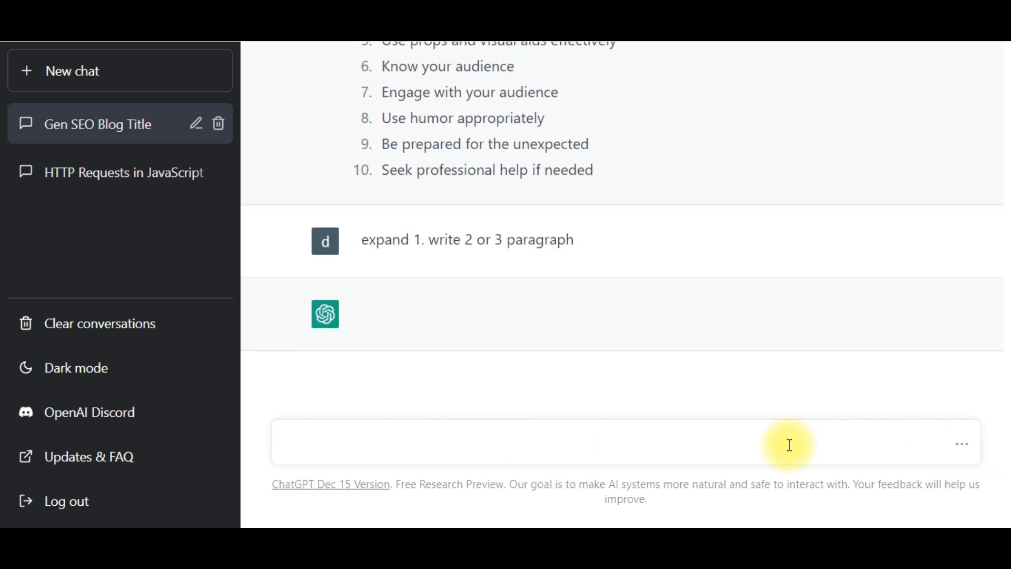
left_click(924, 37)
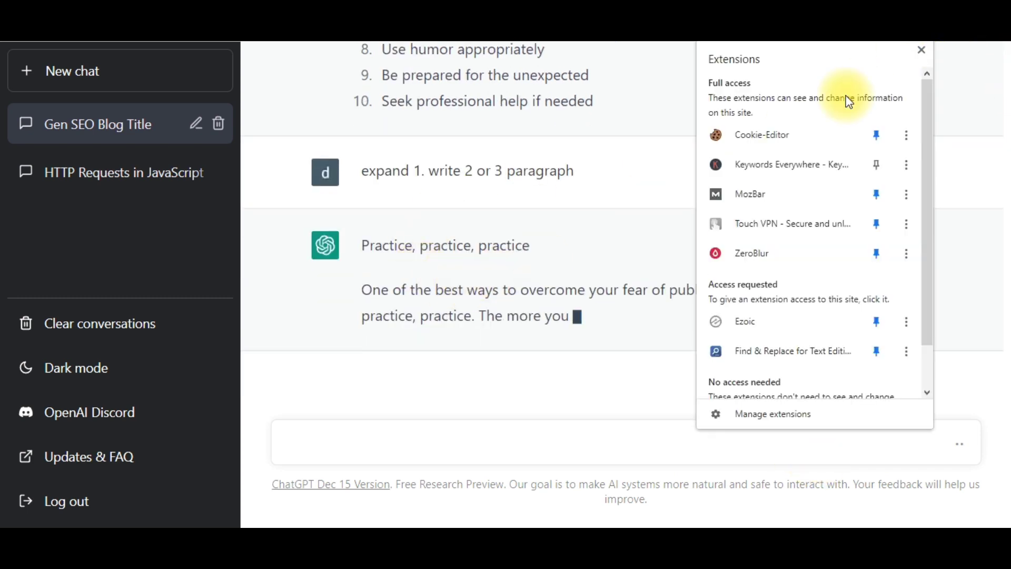
left_click(921, 50)
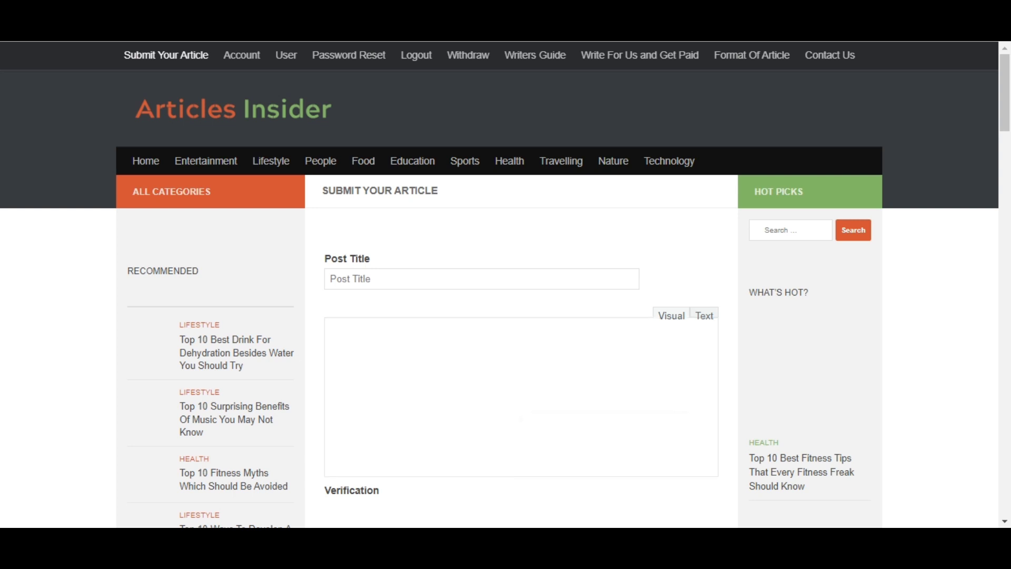
- Place the cursor in the Post Title field of the Articles Insider article submission form
mouse_move(605, 553)
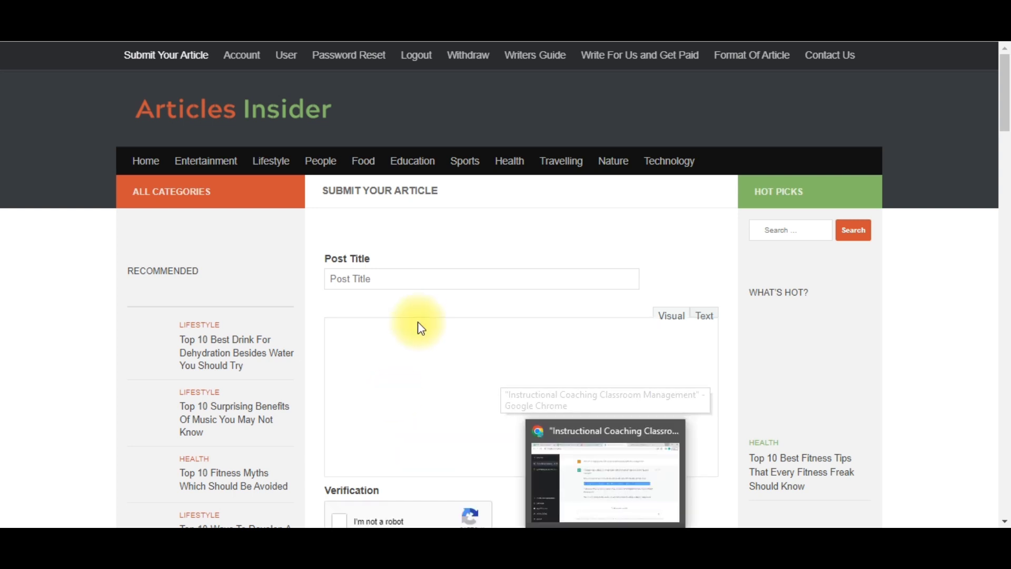
left_click(411, 280)
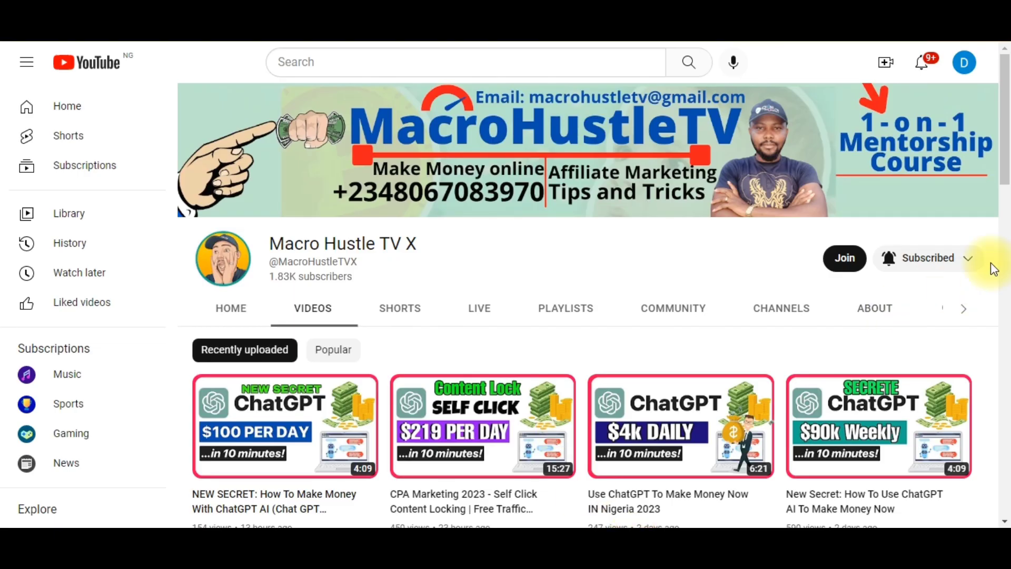
- Unsubscribe from the Macro Hustle TV X channel on YouTube, then subscribe again with notifications set to All
left_click(909, 323)
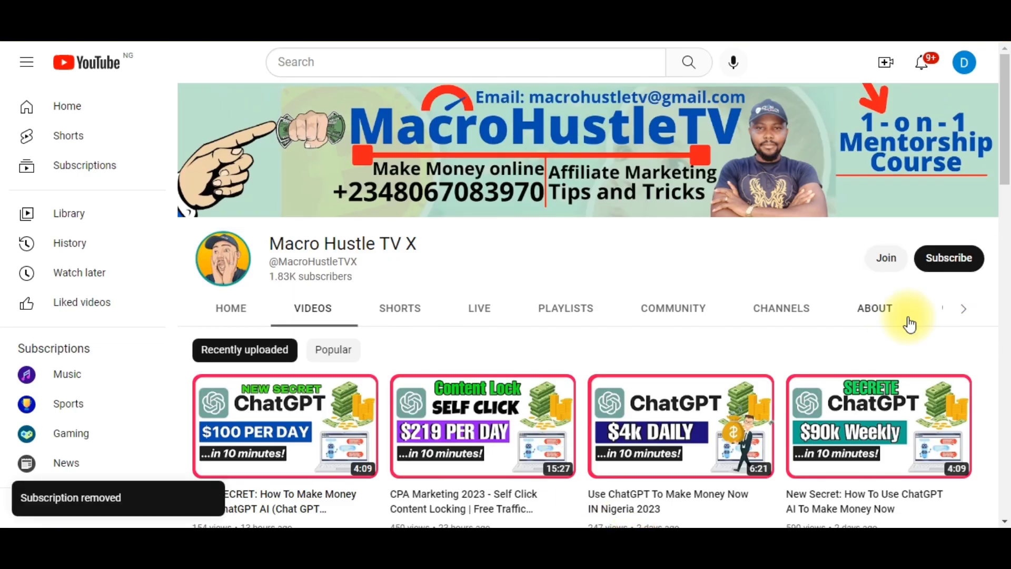
left_click(954, 258)
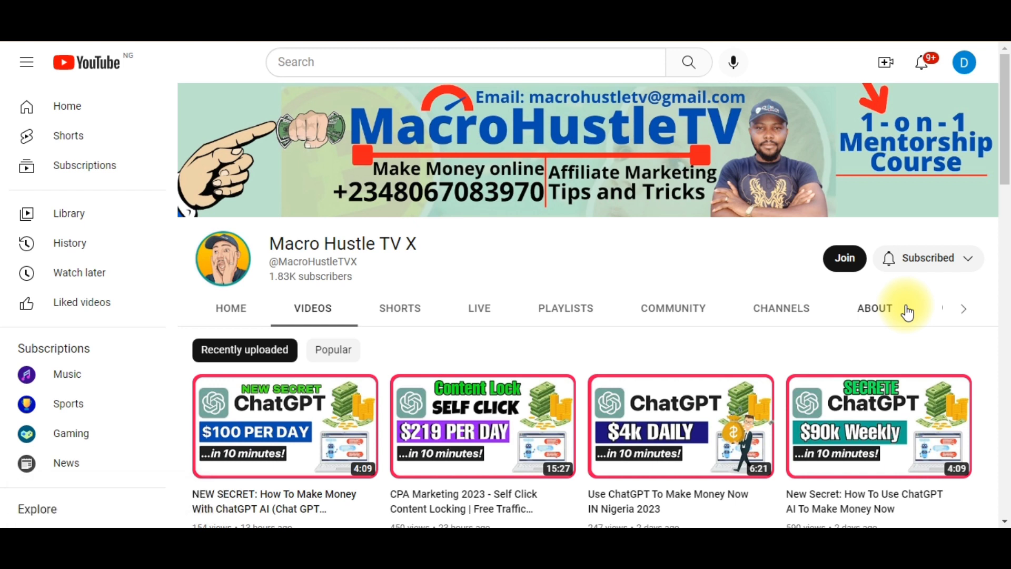
left_click(952, 270)
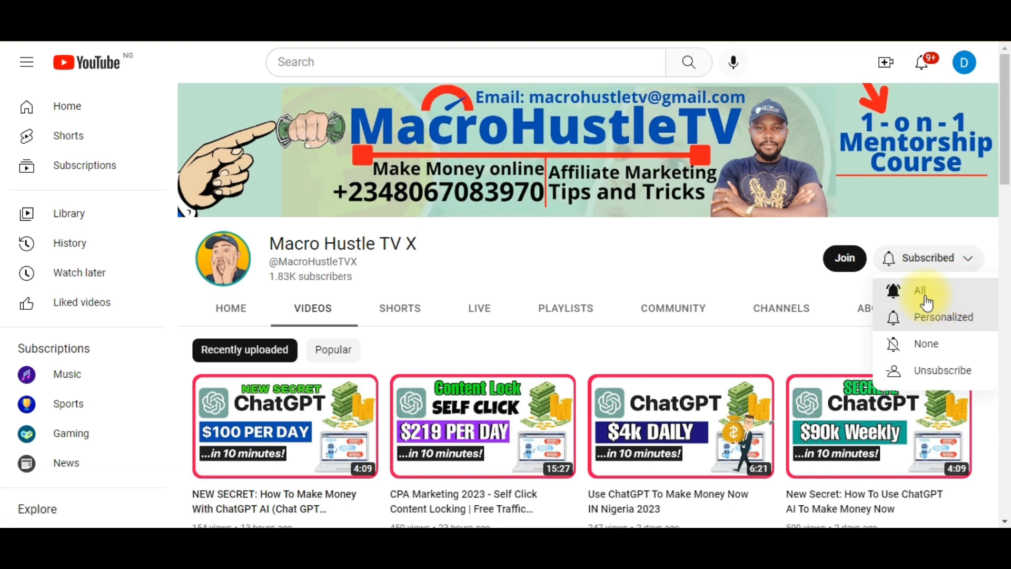
left_click(927, 303)
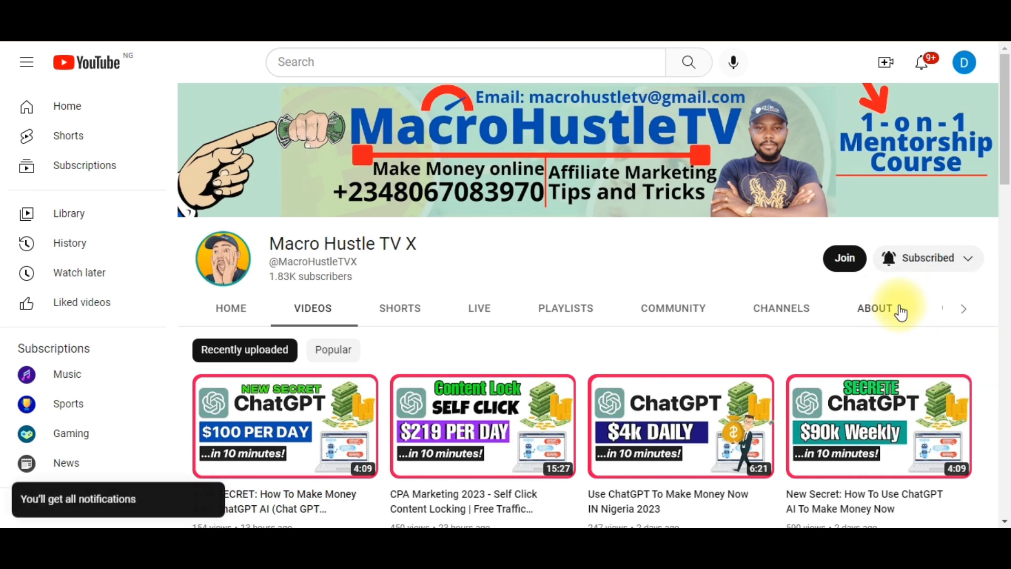